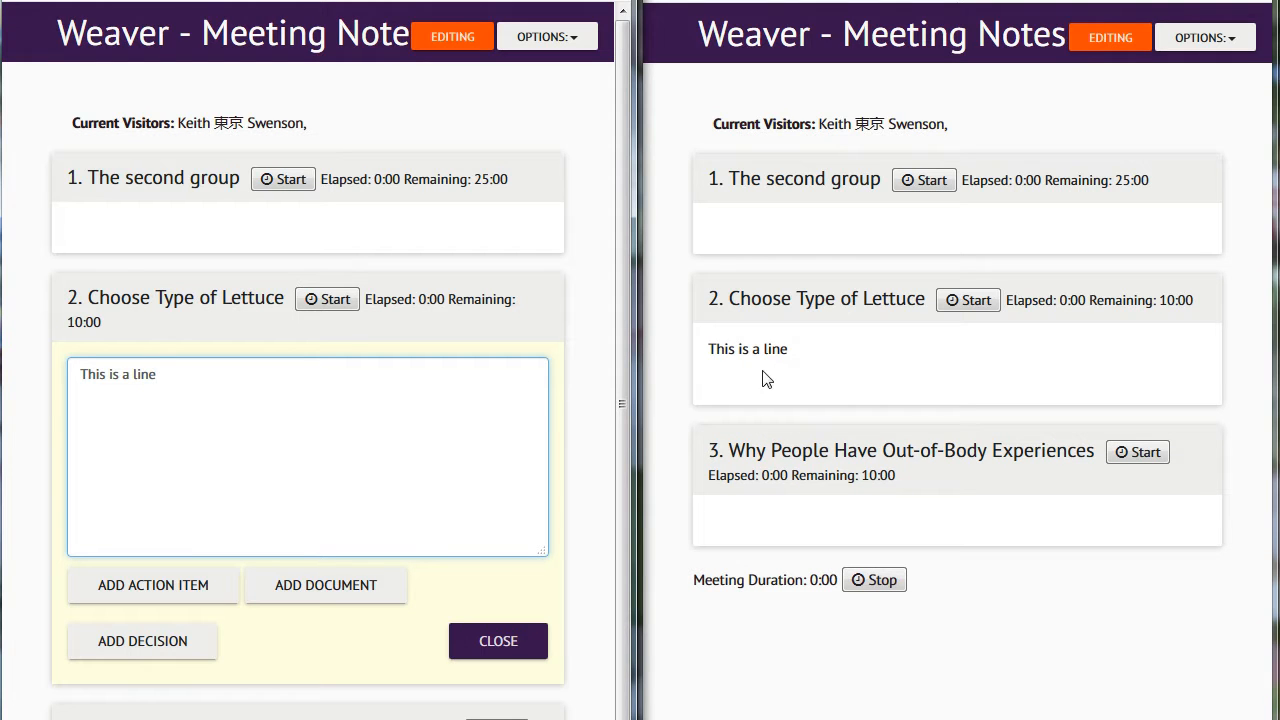
# Step: In the second session, enter "Trees are green" as the notes for The second group
pyautogui.click(750, 224)
pyautogui.click(813, 258)
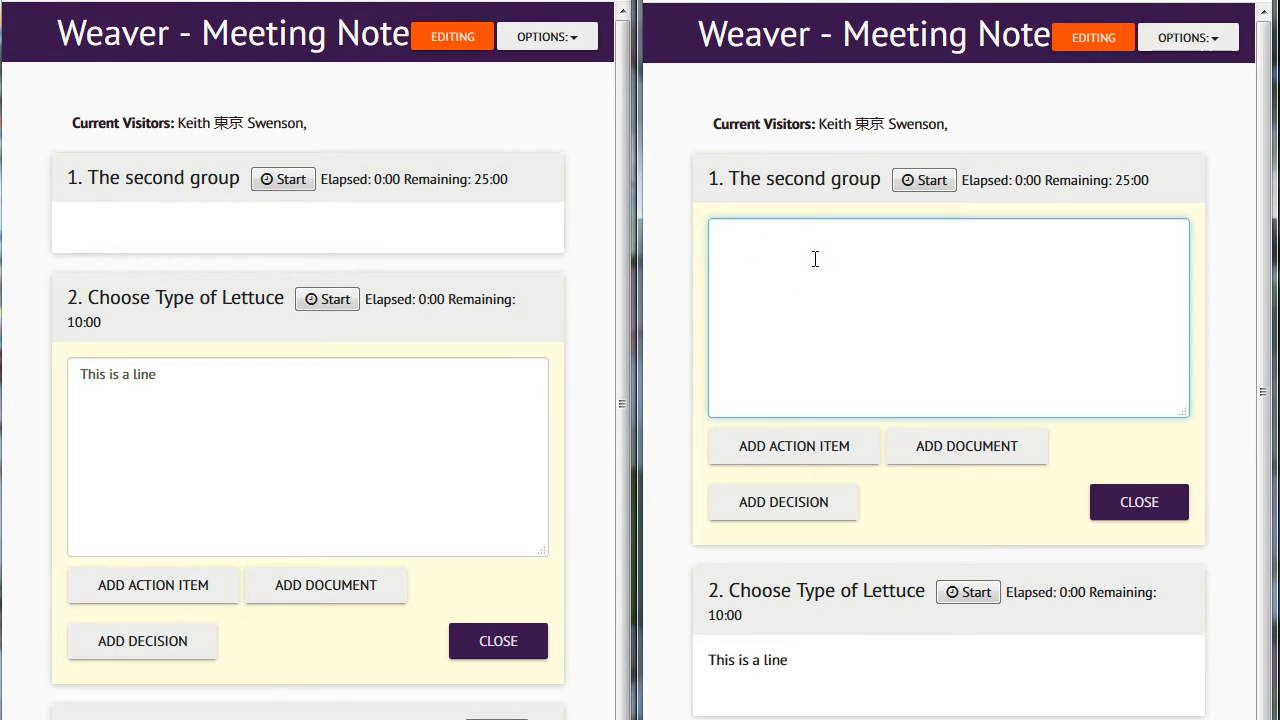
pyautogui.write('Trees ')
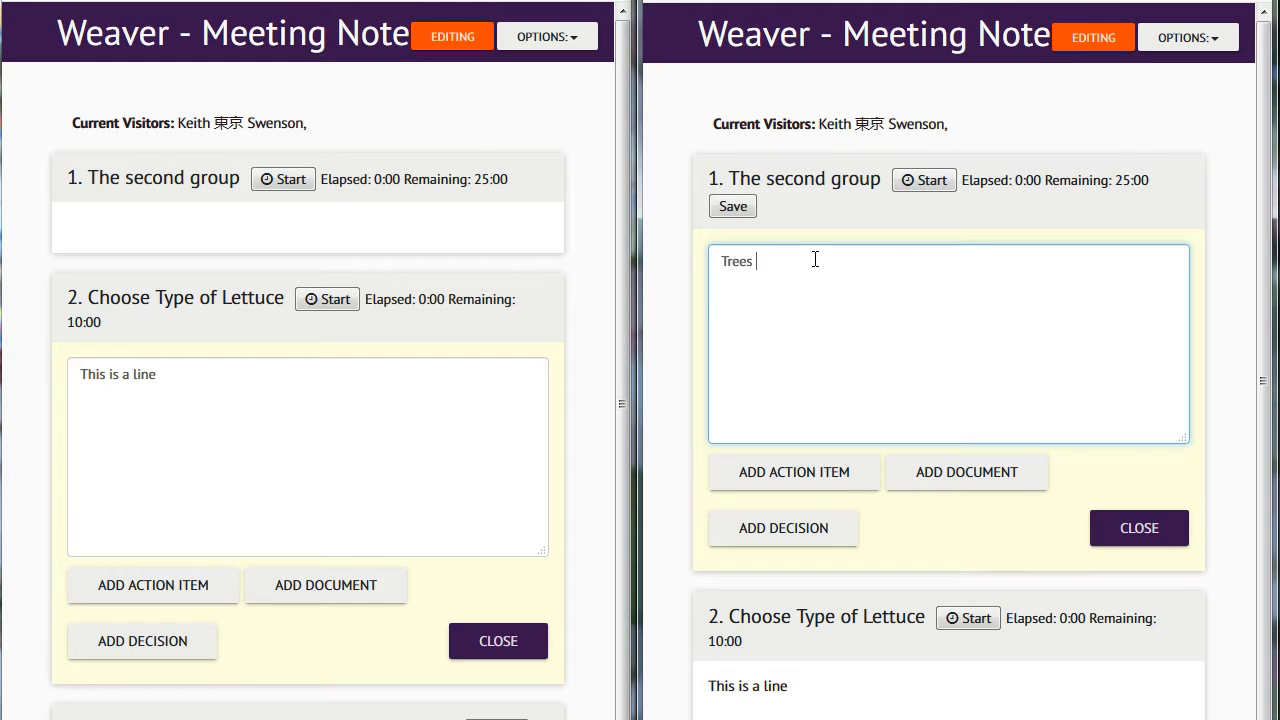
pyautogui.write('are green')
pyautogui.press('Return')
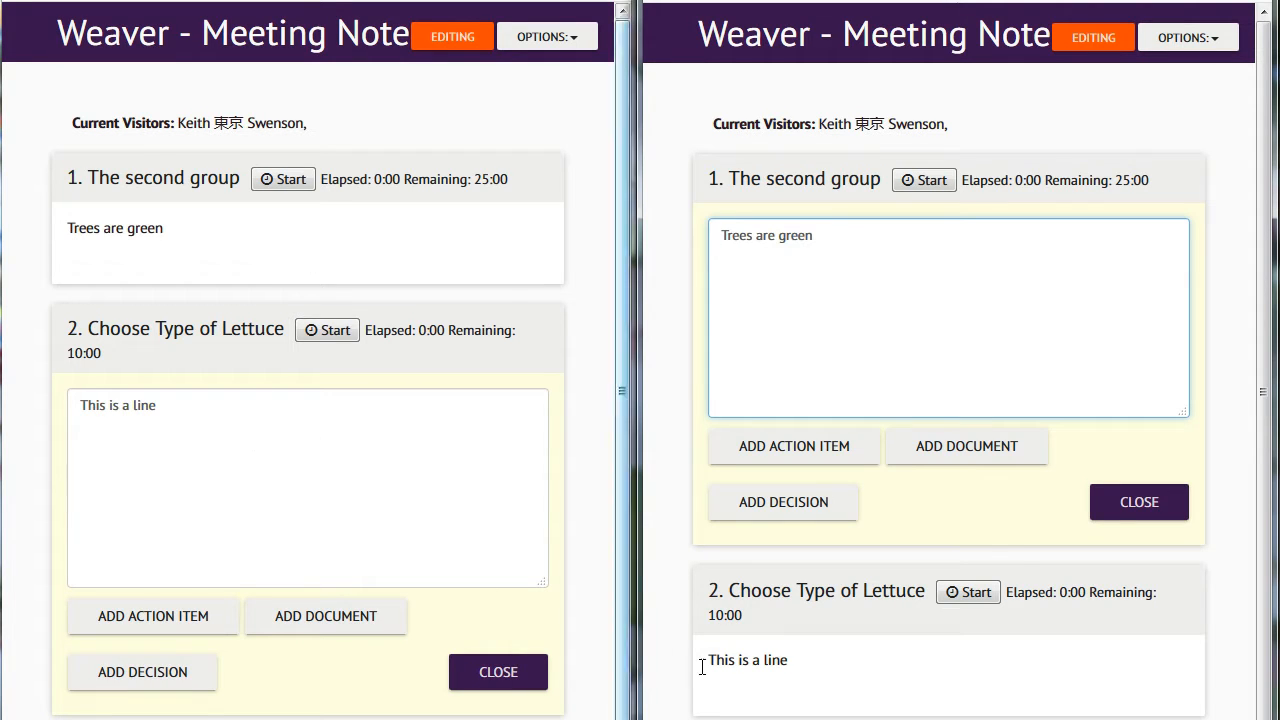
# Step: Open the Choose Type of Lettuce notes in the second session and add the line "I added a second line" in the first session
pyautogui.click(800, 662)
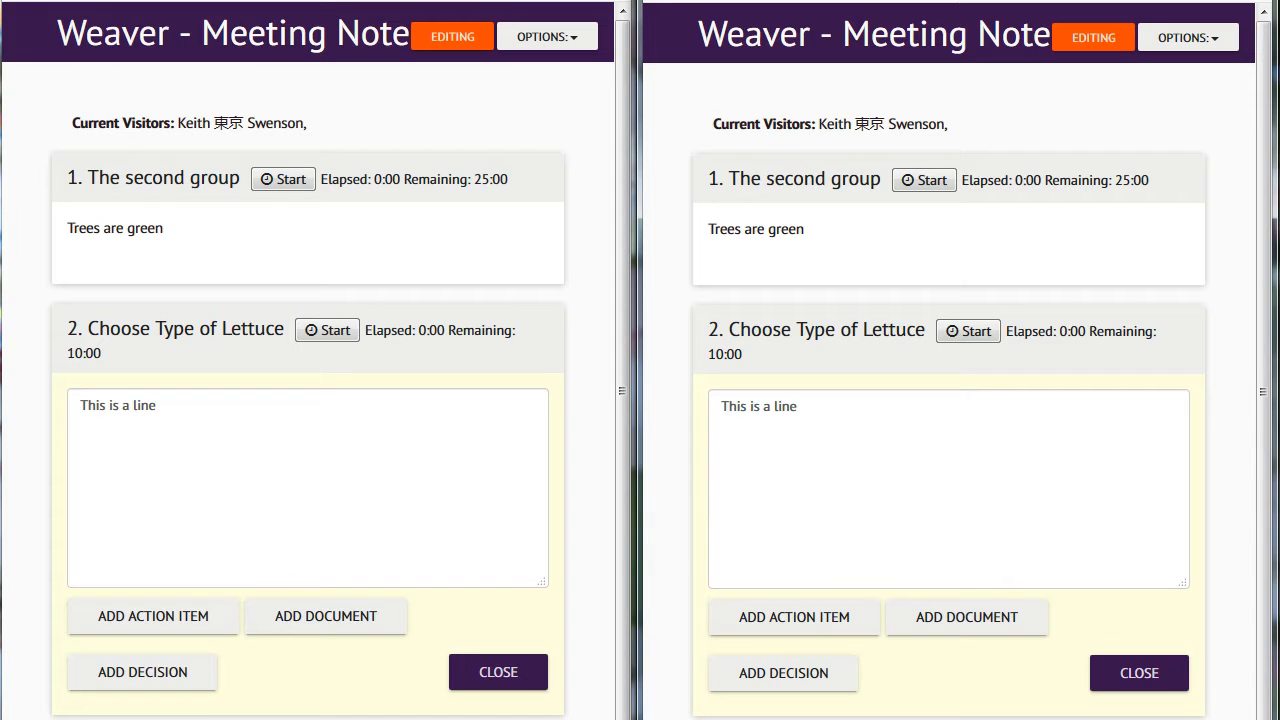
pyautogui.click(214, 421)
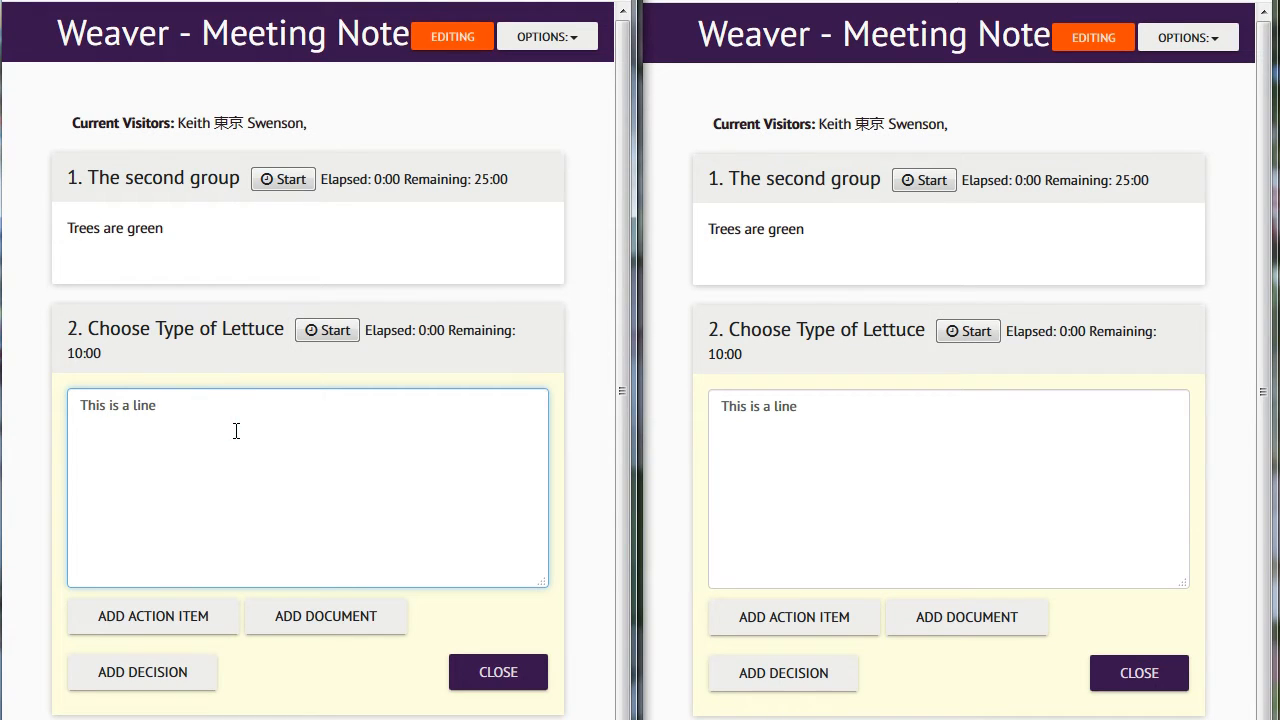
pyautogui.press('Return')
pyautogui.write('I added a second line')
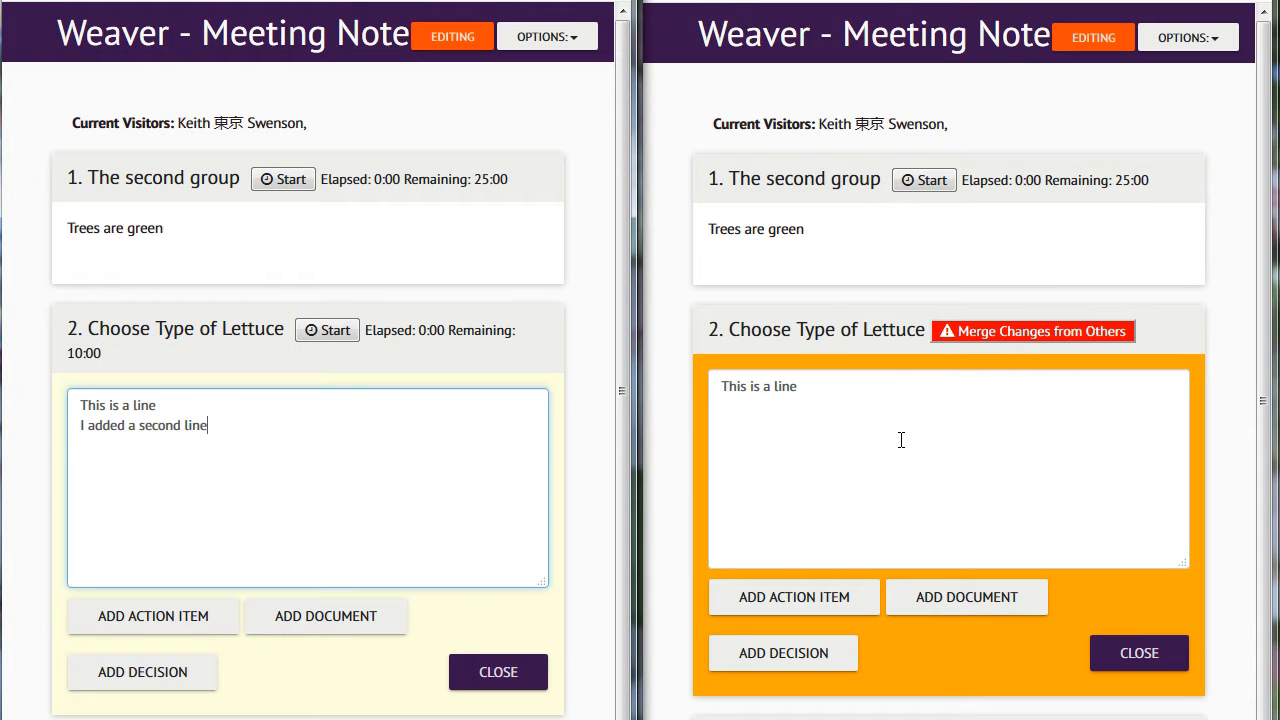
# Step: Merge the changes from others into the second session's Choose Type of Lettuce notes and close the first session's editor
pyautogui.click(1013, 338)
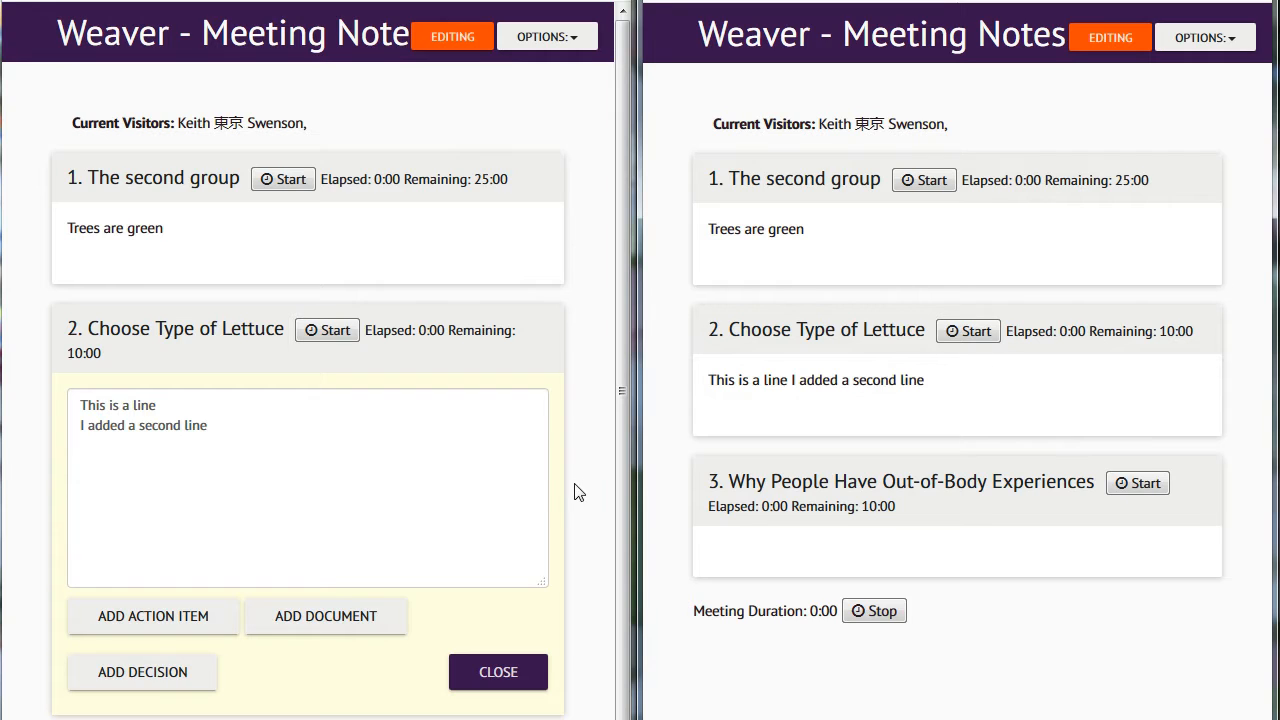
pyautogui.click(478, 686)
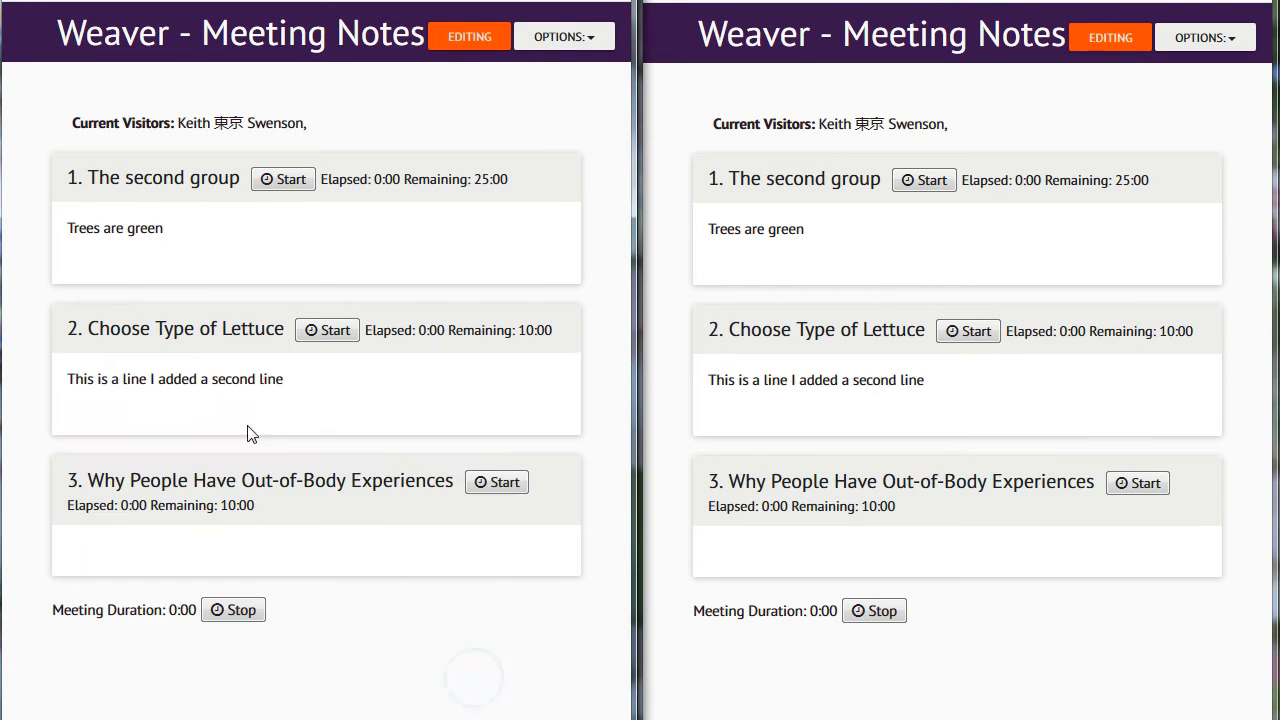
# Step: Reopen the Choose Type of Lettuce notes in the first session and insert a blank line between the two text lines
pyautogui.click(232, 385)
pyautogui.click(170, 402)
pyautogui.press('Return')
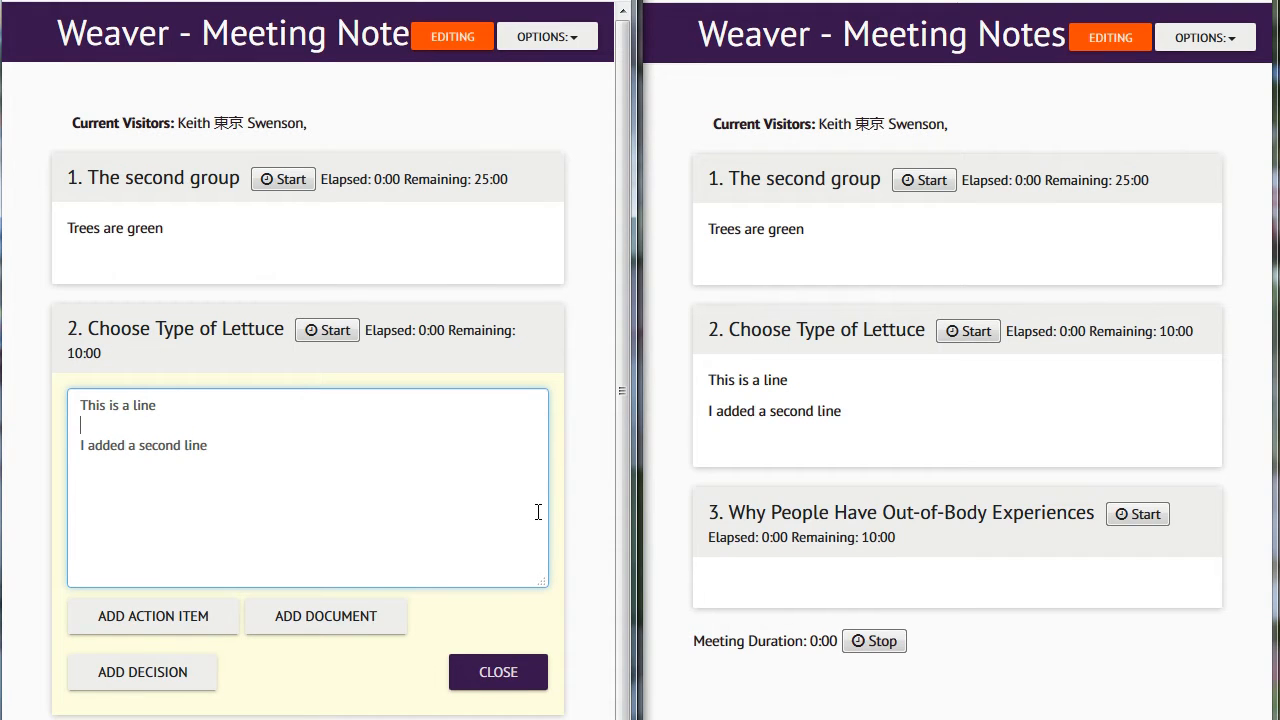
# Step: Open the lettuce notes in the second session and add "this is a third line." at the end in the first session
pyautogui.click(806, 404)
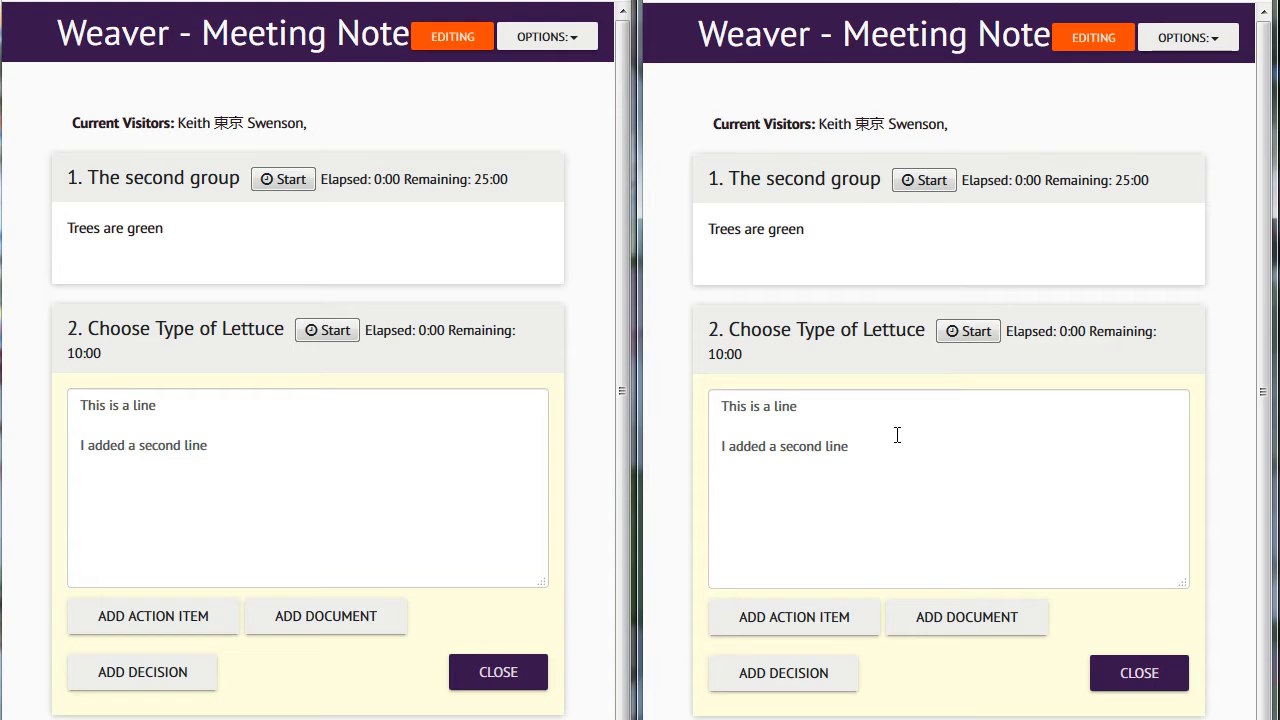
pyautogui.click(224, 447)
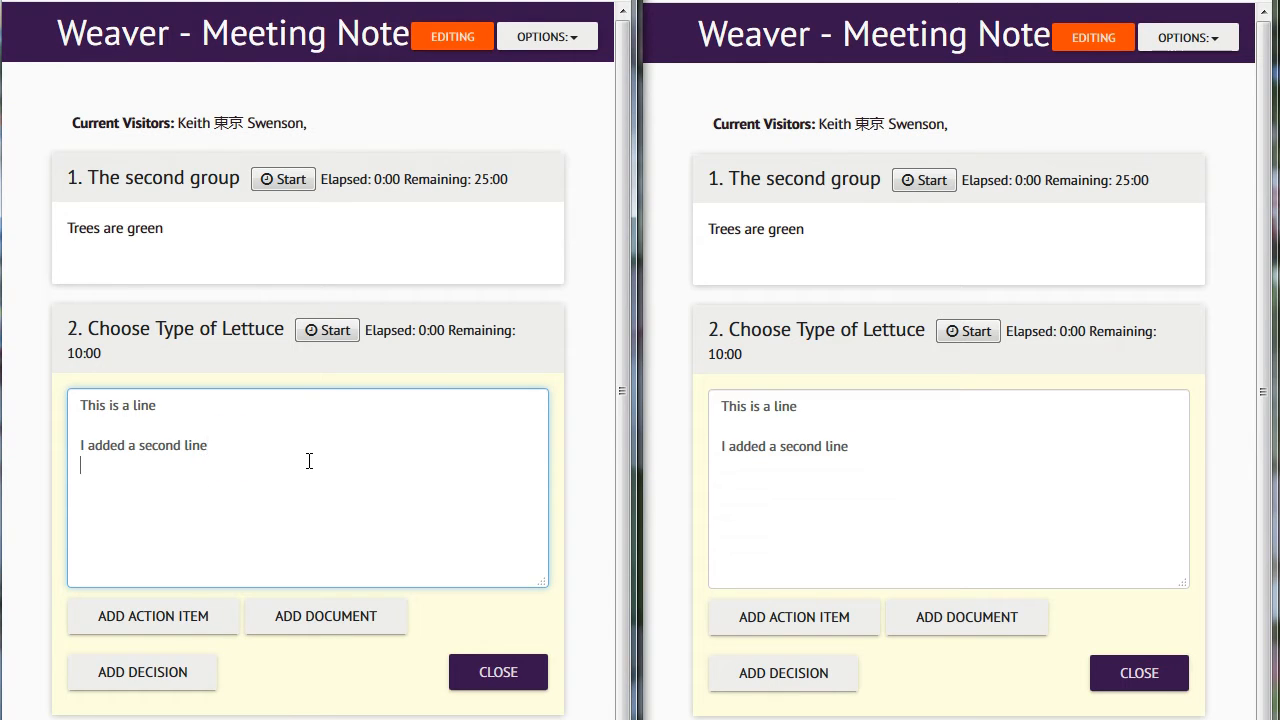
pyautogui.write('this is a')
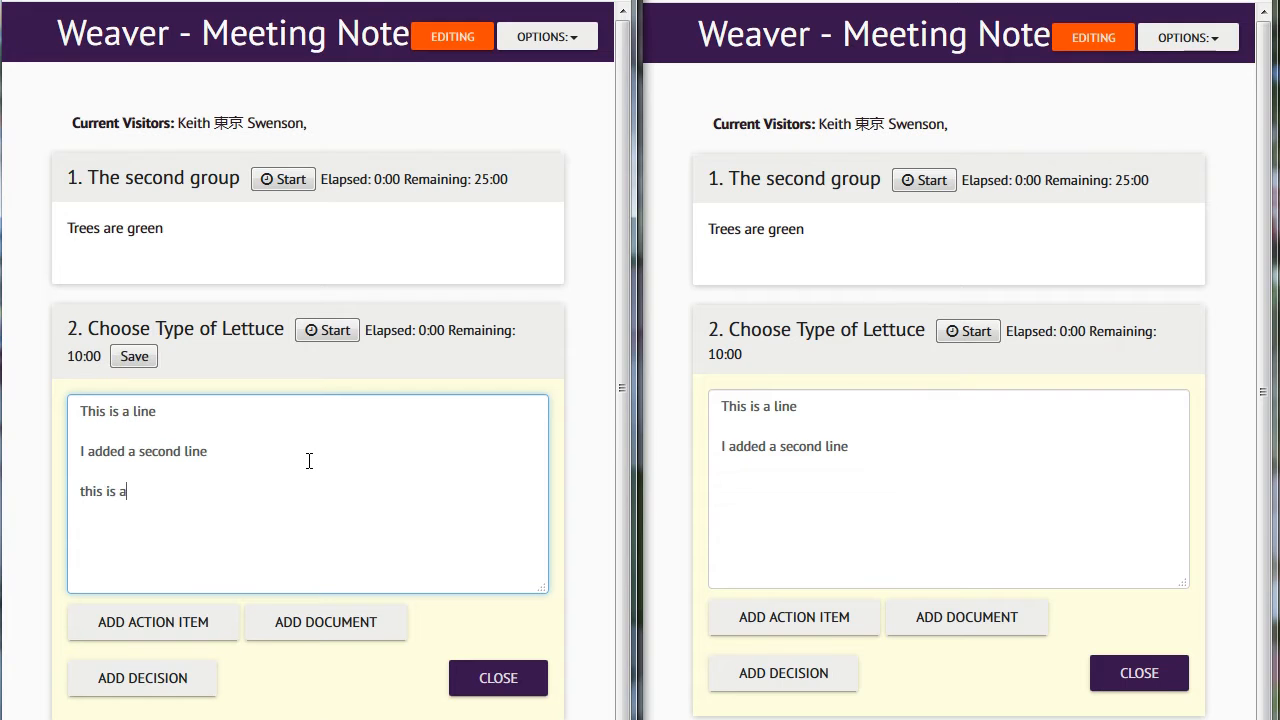
pyautogui.write(' third line.')
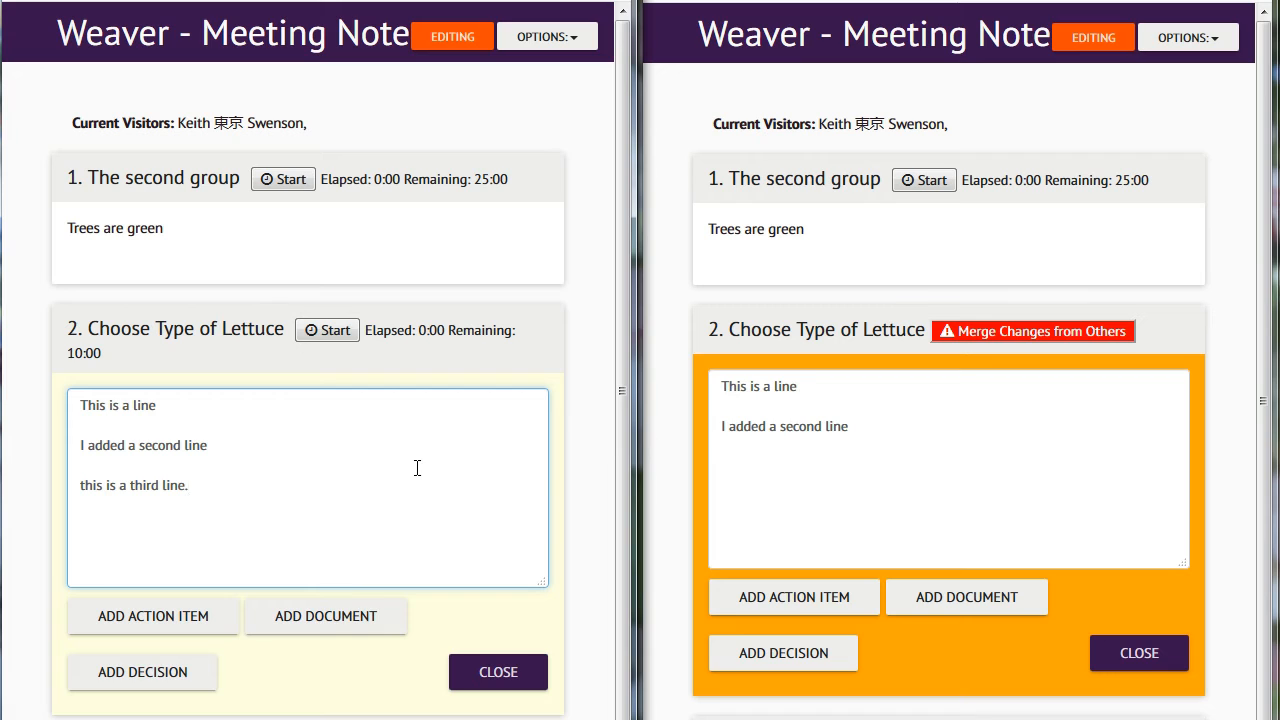
# Step: In the second session's lettuce notes, insert "I want a line in the middle" between the two existing lines, separated by blank lines
pyautogui.click(862, 388)
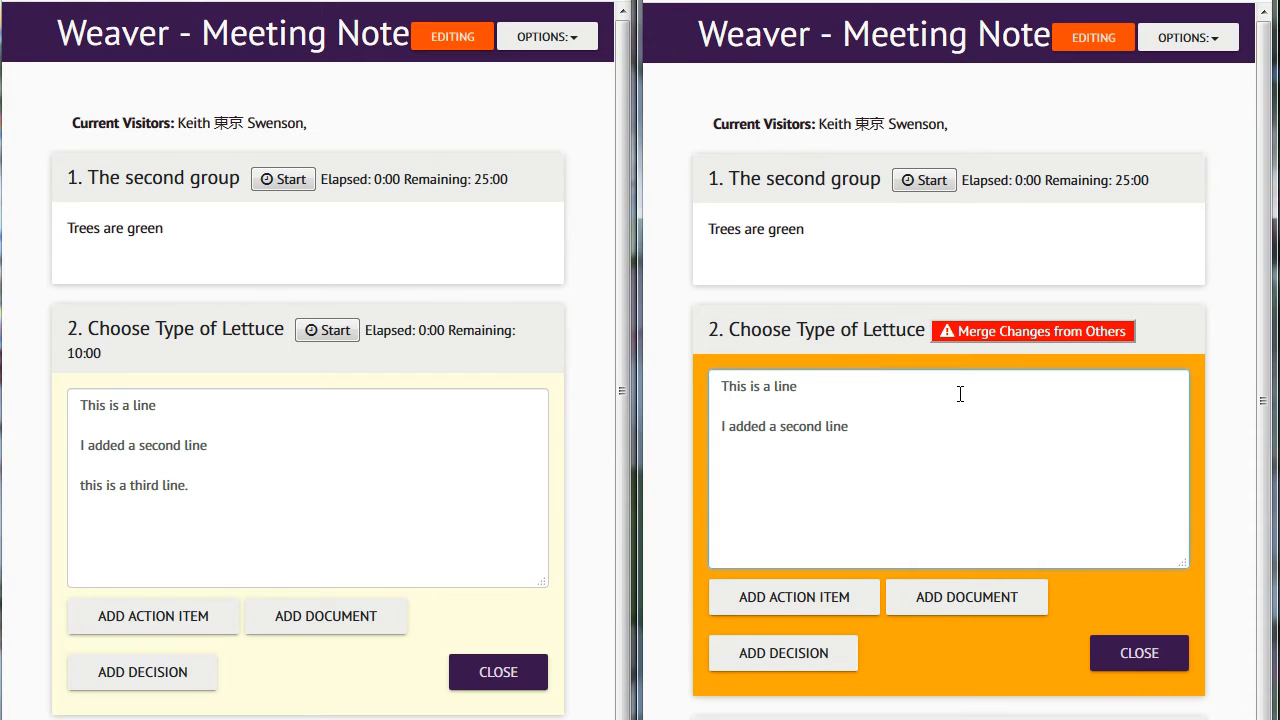
pyautogui.press('Return')
pyautogui.press('Return')
pyautogui.write('I want a ')
pyautogui.write('line in the mi')
pyautogui.write('ddle  I add')
pyautogui.write('e')
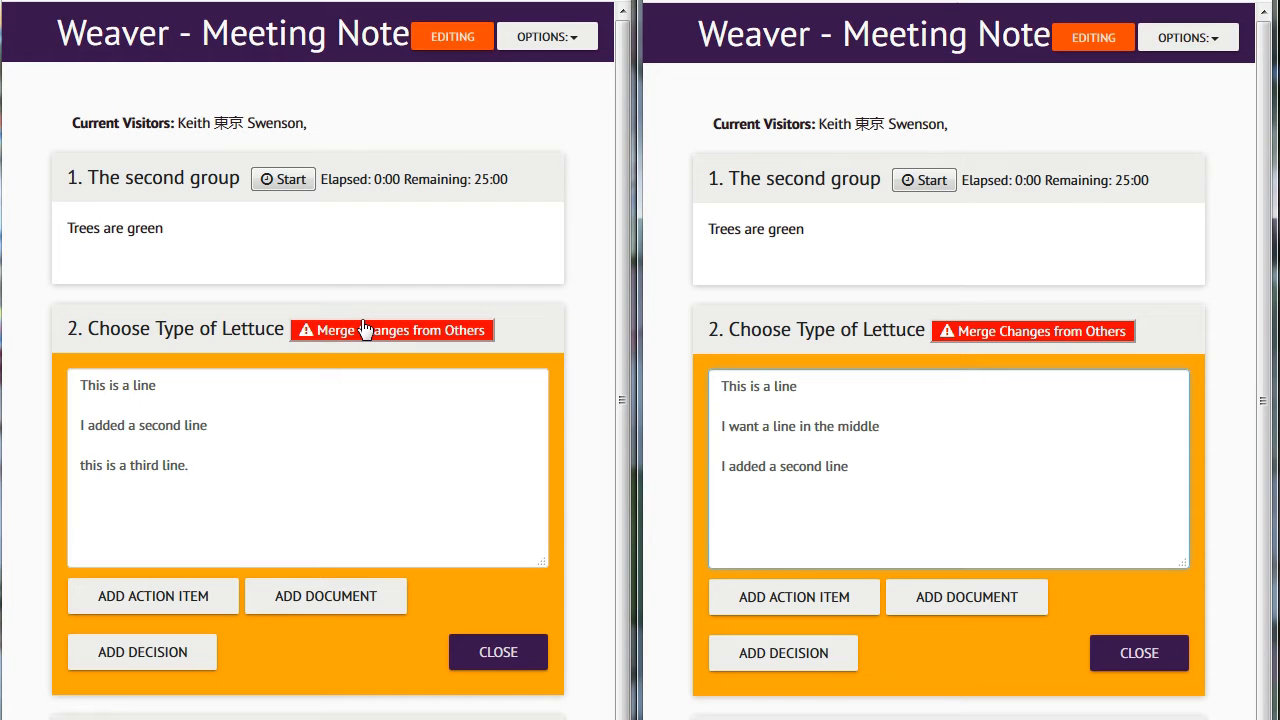
# Step: In the first session, change the last line to "this is a third line (333)" and merge the changes from others
pyautogui.click(218, 470)
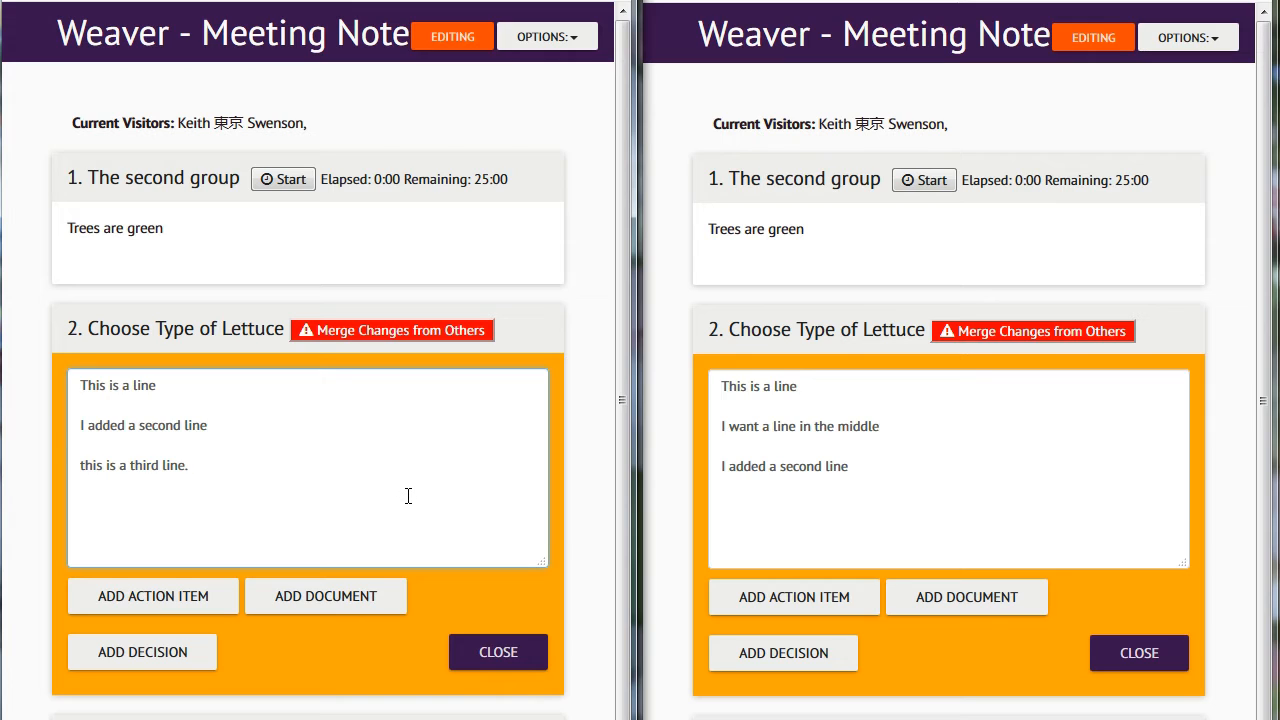
pyautogui.press('BackSpace')
pyautogui.write('(333)')
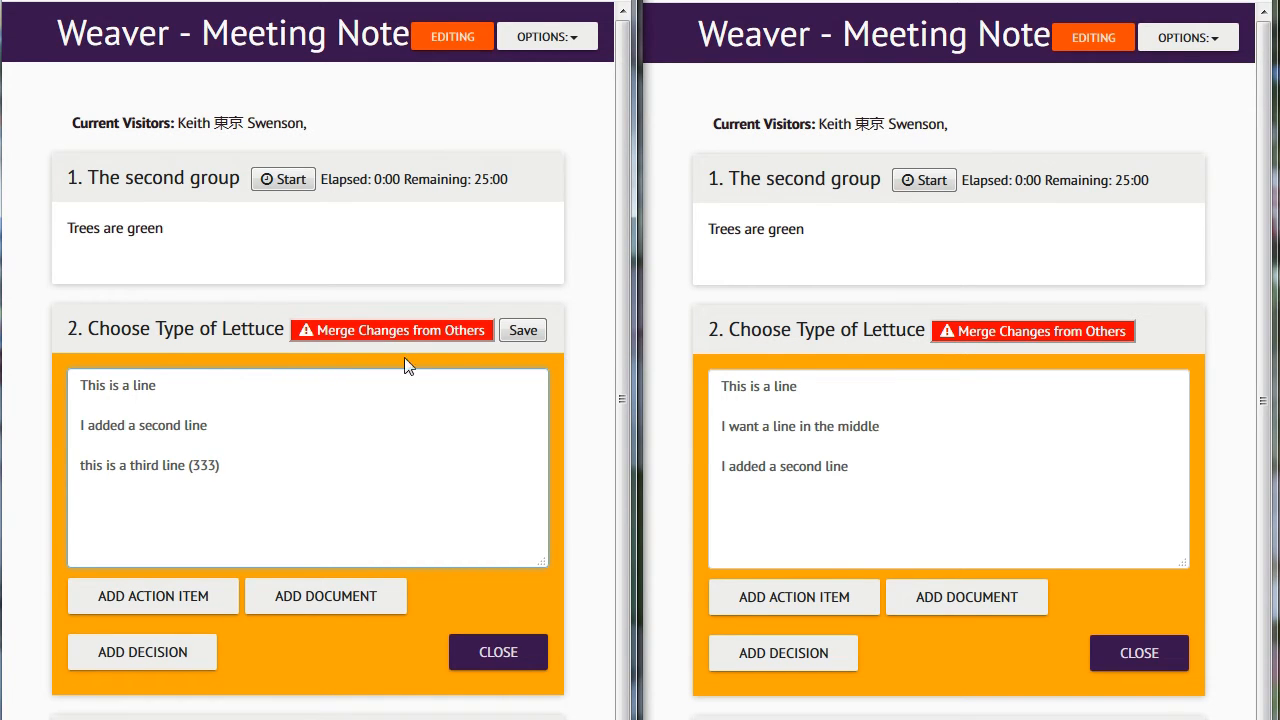
pyautogui.click(396, 332)
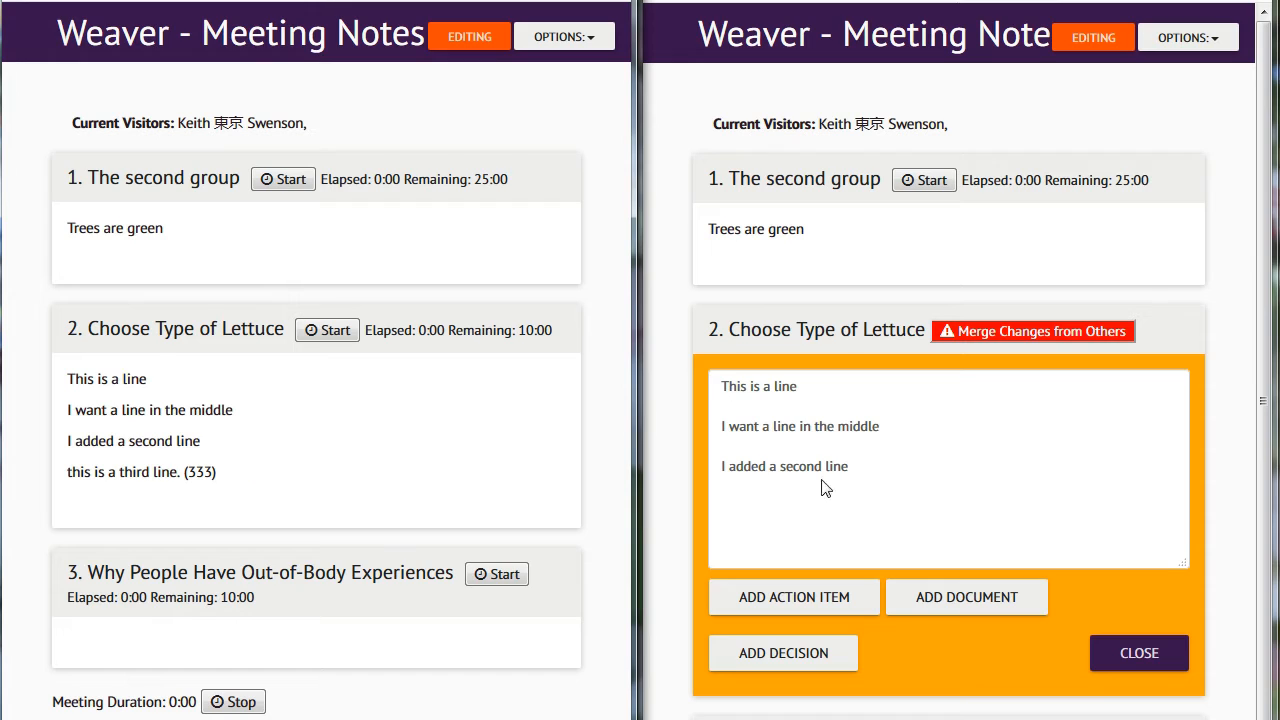
# Step: In the second session, append "(222)" to the line "I want a line in the middle" and merge the changes from others
pyautogui.click(900, 424)
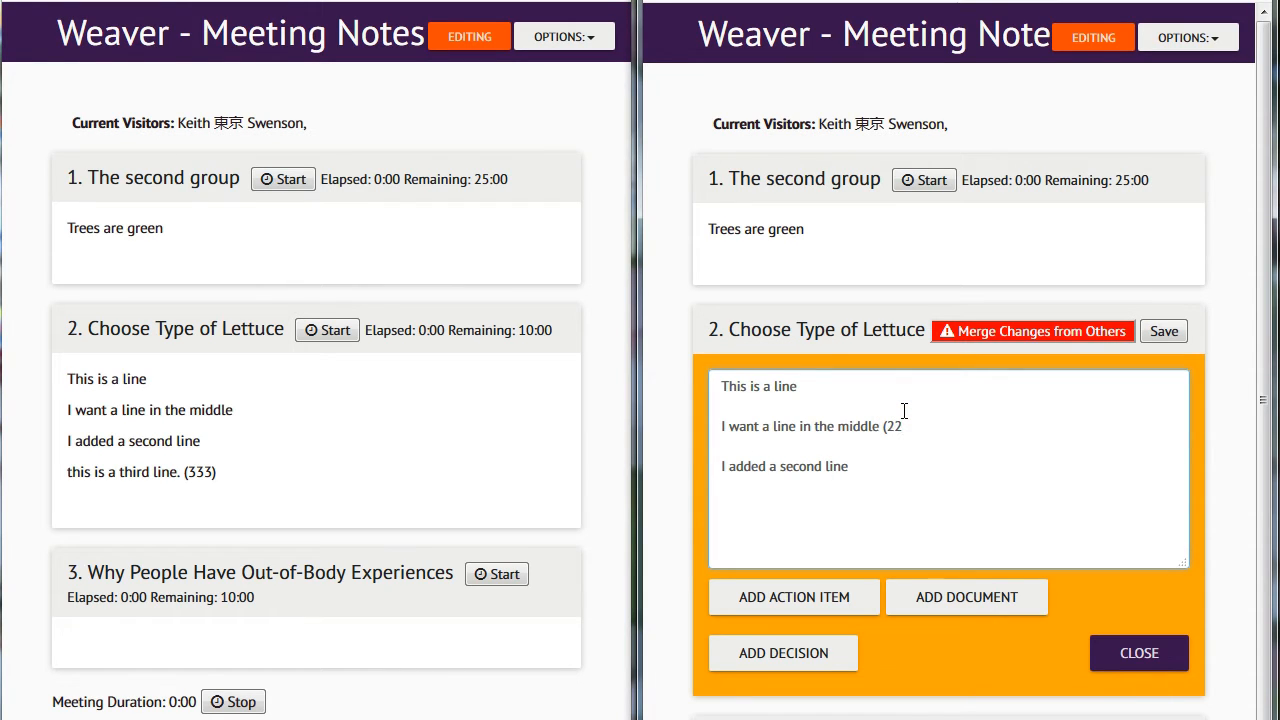
pyautogui.write('(222)')
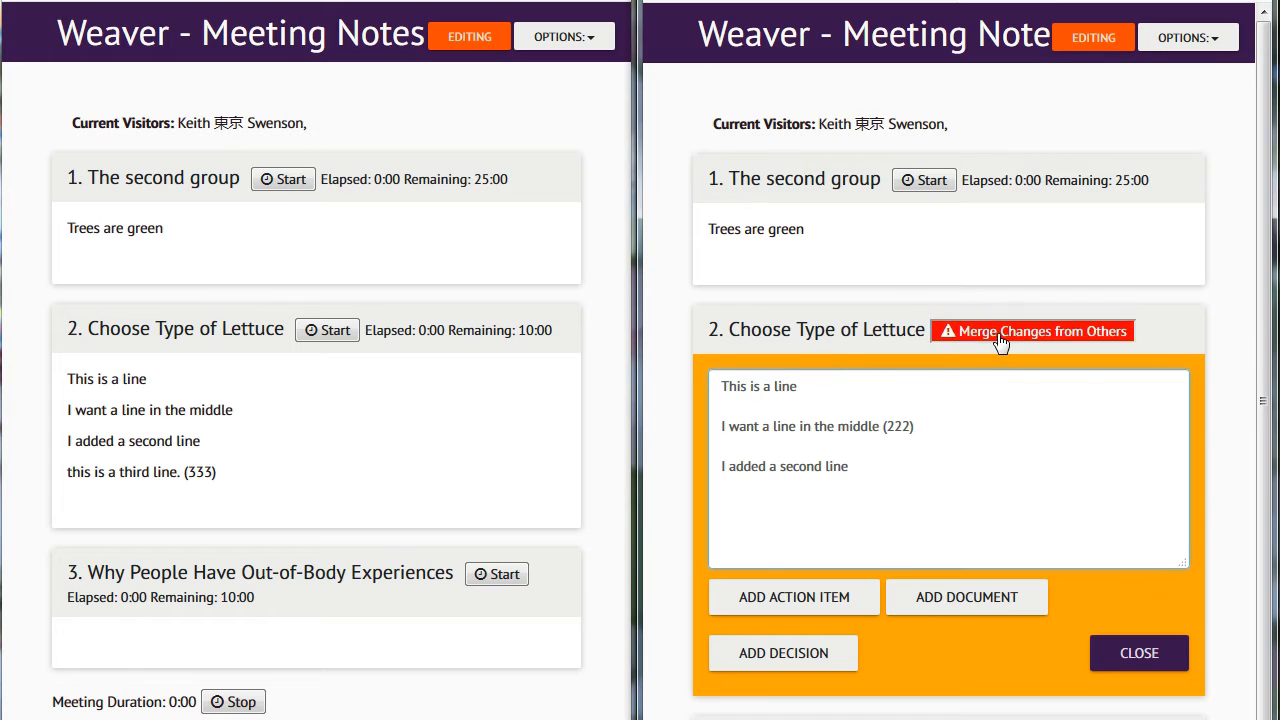
pyautogui.click(1000, 340)
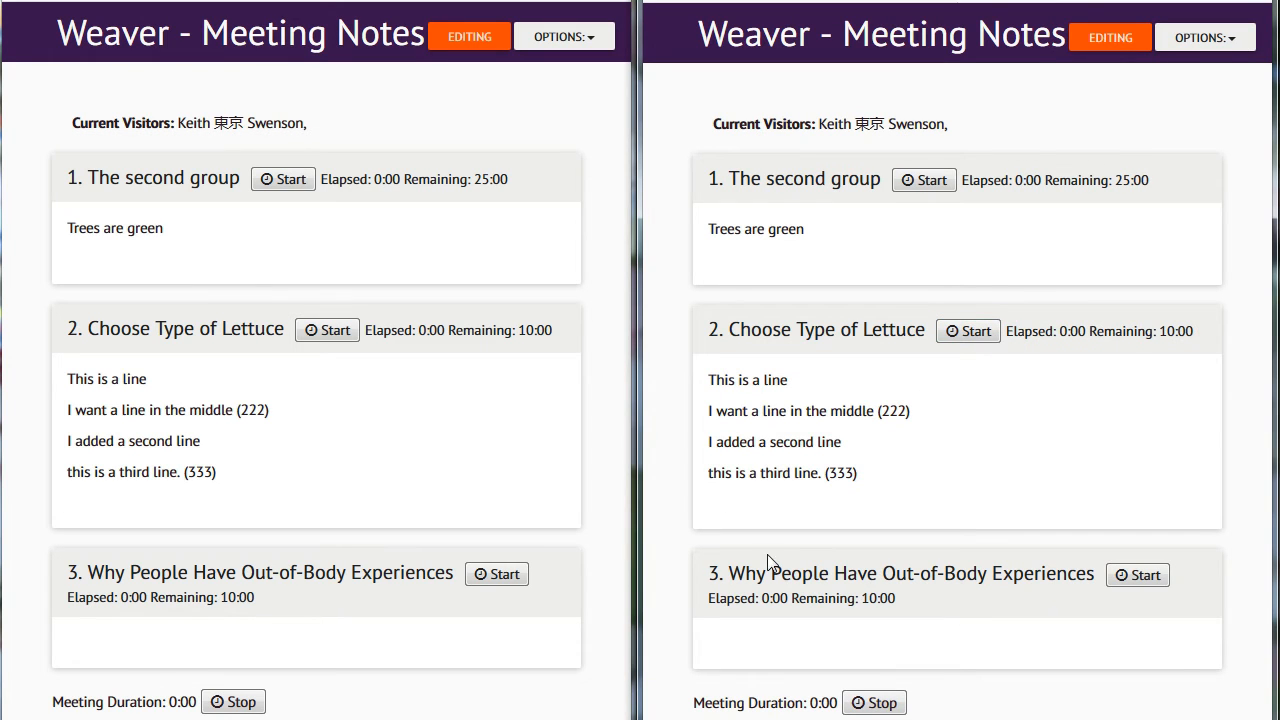
# Step: Reopen the lettuce notes in the first session and append "rrrr" to the middle line after "(222)"
pyautogui.click(310, 422)
pyautogui.click(302, 440)
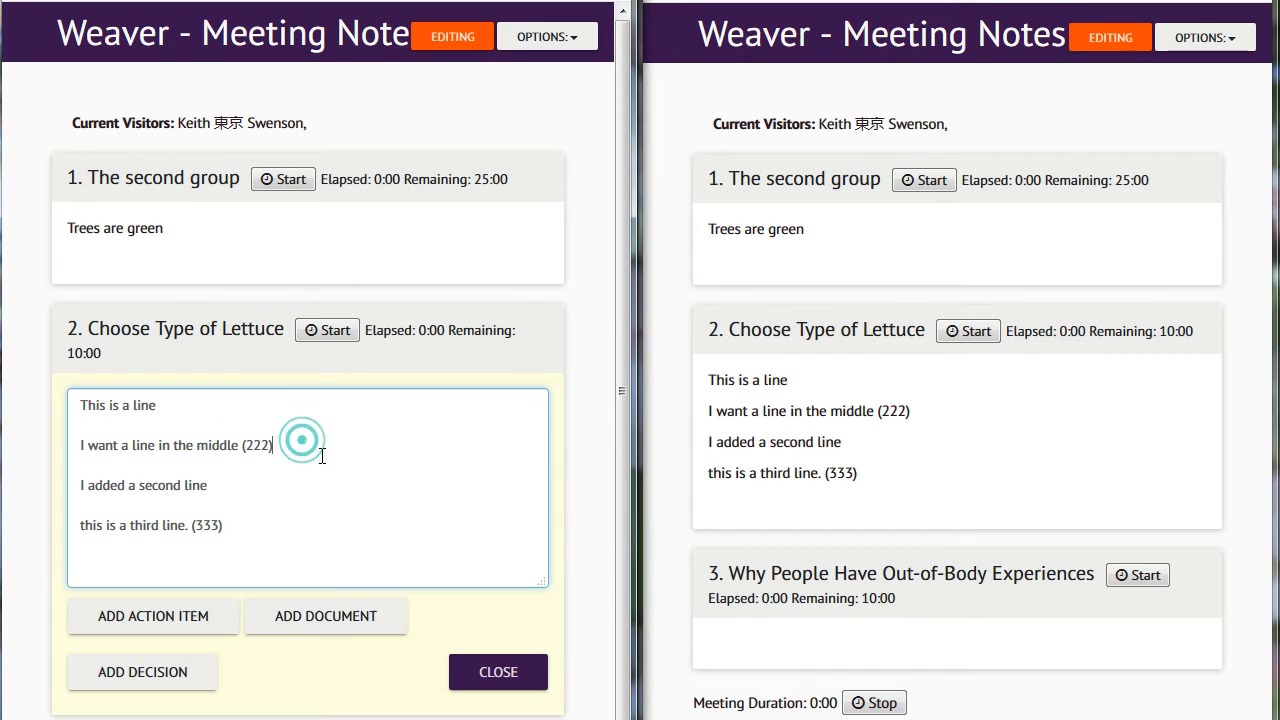
pyautogui.write('rrrr')
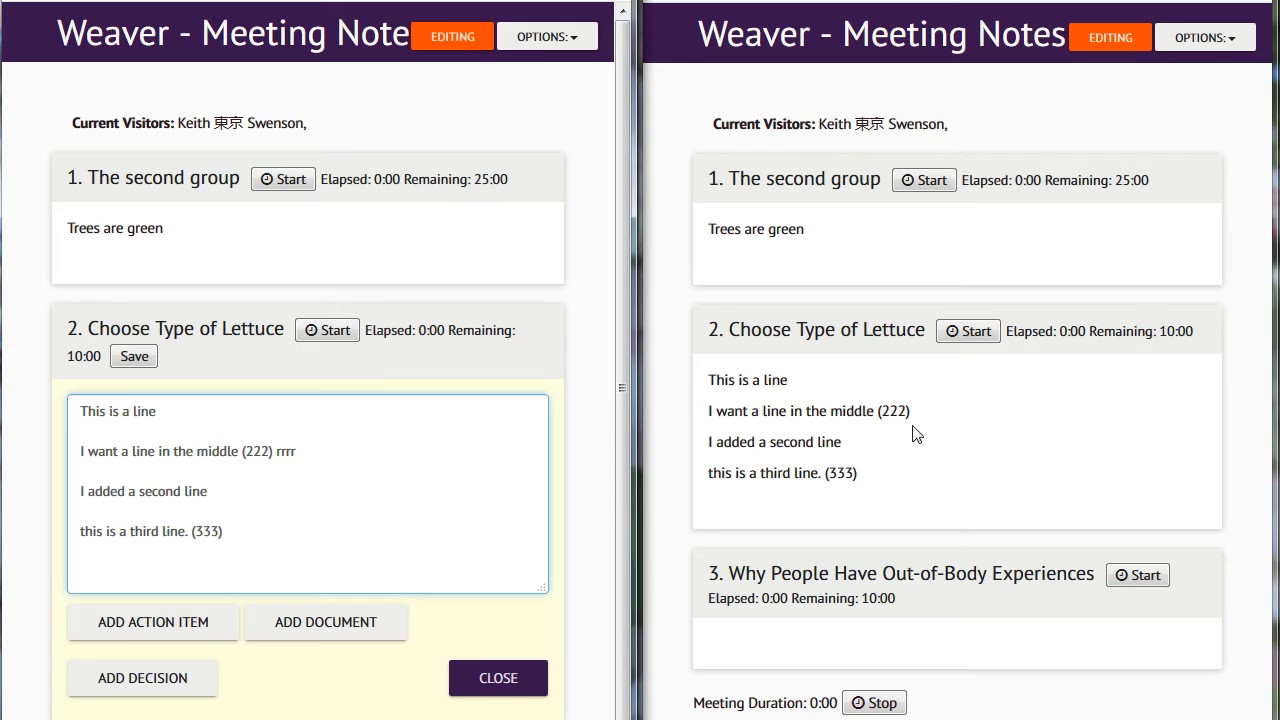
# Step: Open the lettuce notes for editing in the second session and close them without editing to take over the first session's change
pyautogui.click(910, 424)
pyautogui.click(886, 466)
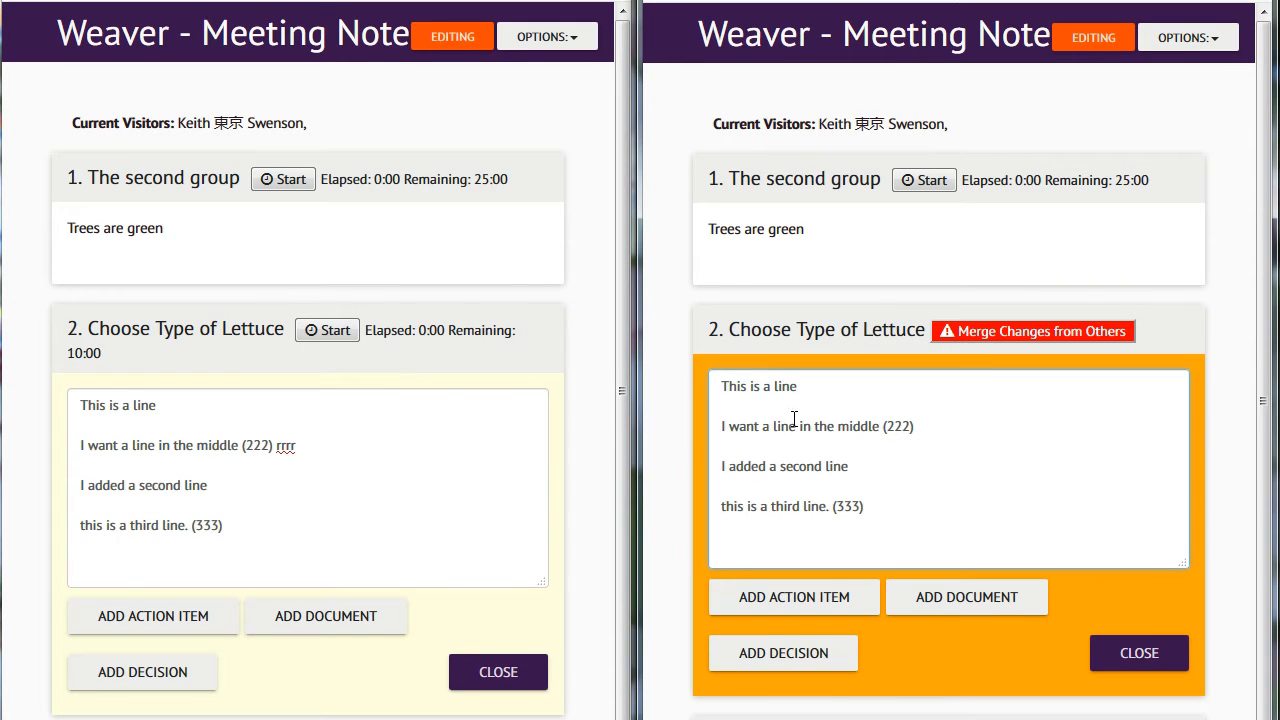
pyautogui.click(322, 458)
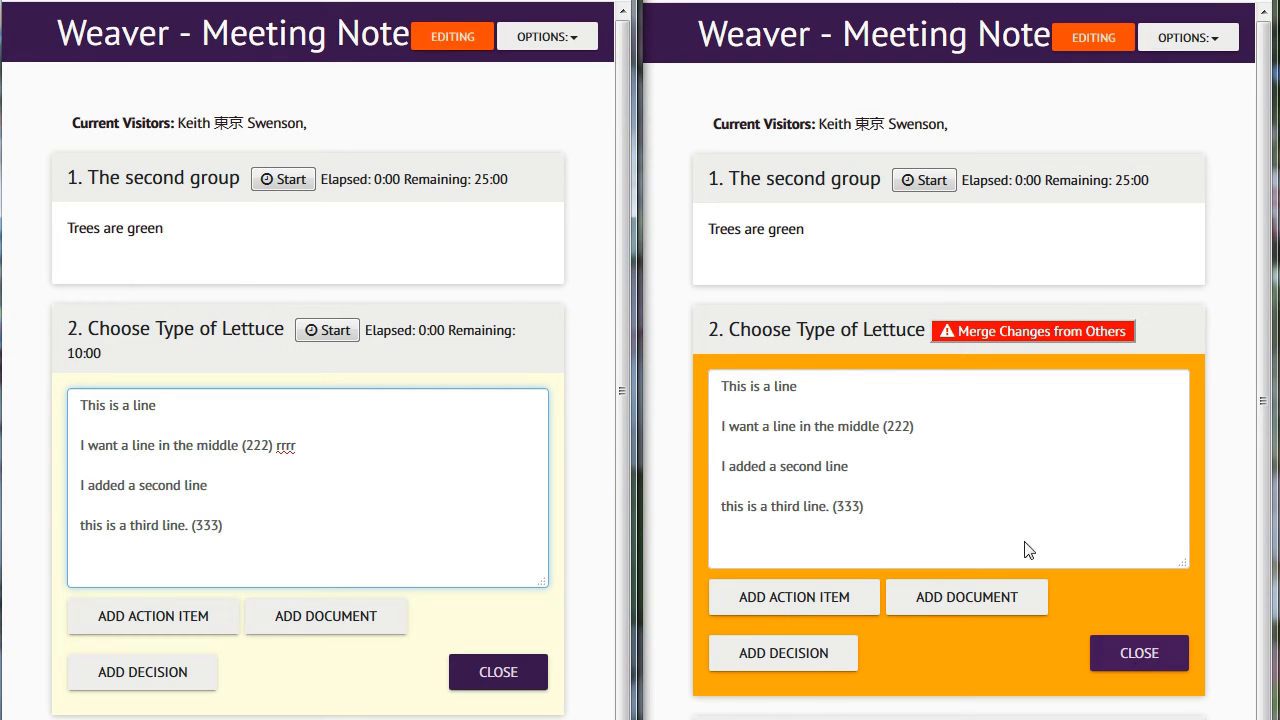
pyautogui.click(1139, 653)
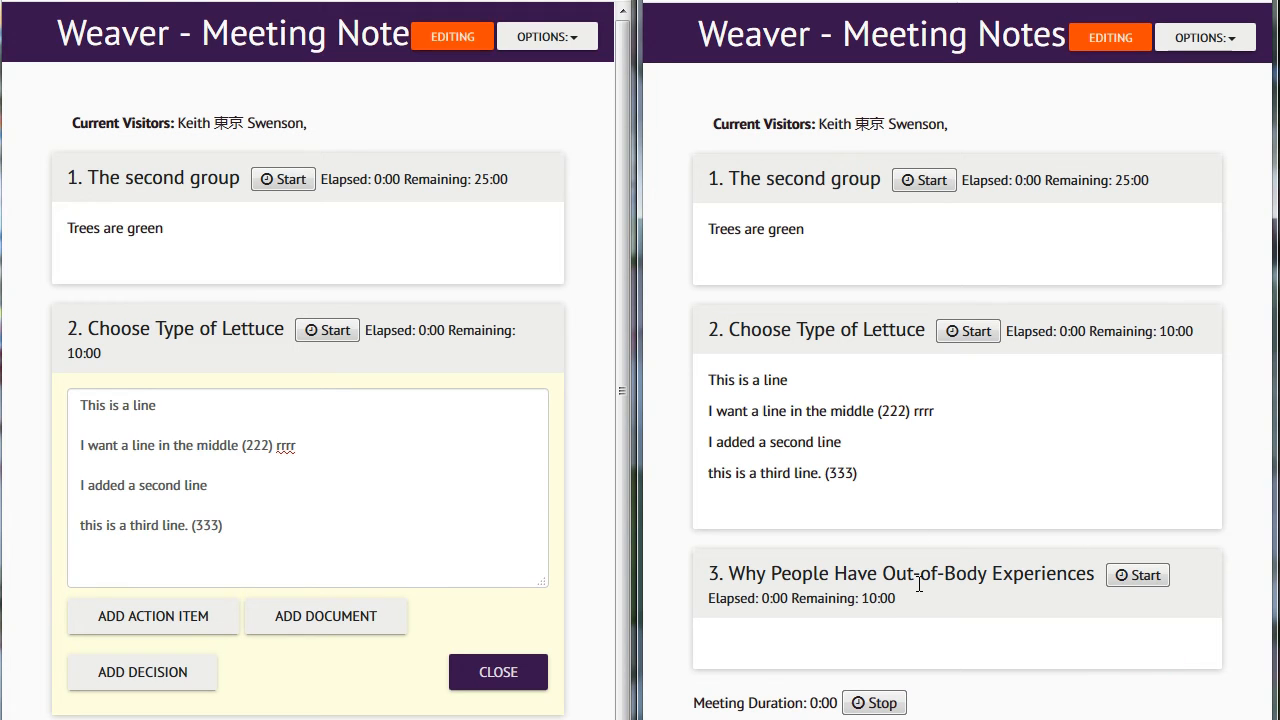
# Step: Reopen the second session's lettuce notes, delete "rrrr" from the middle line in the first session, and switch the second session to The second group
pyautogui.click(928, 414)
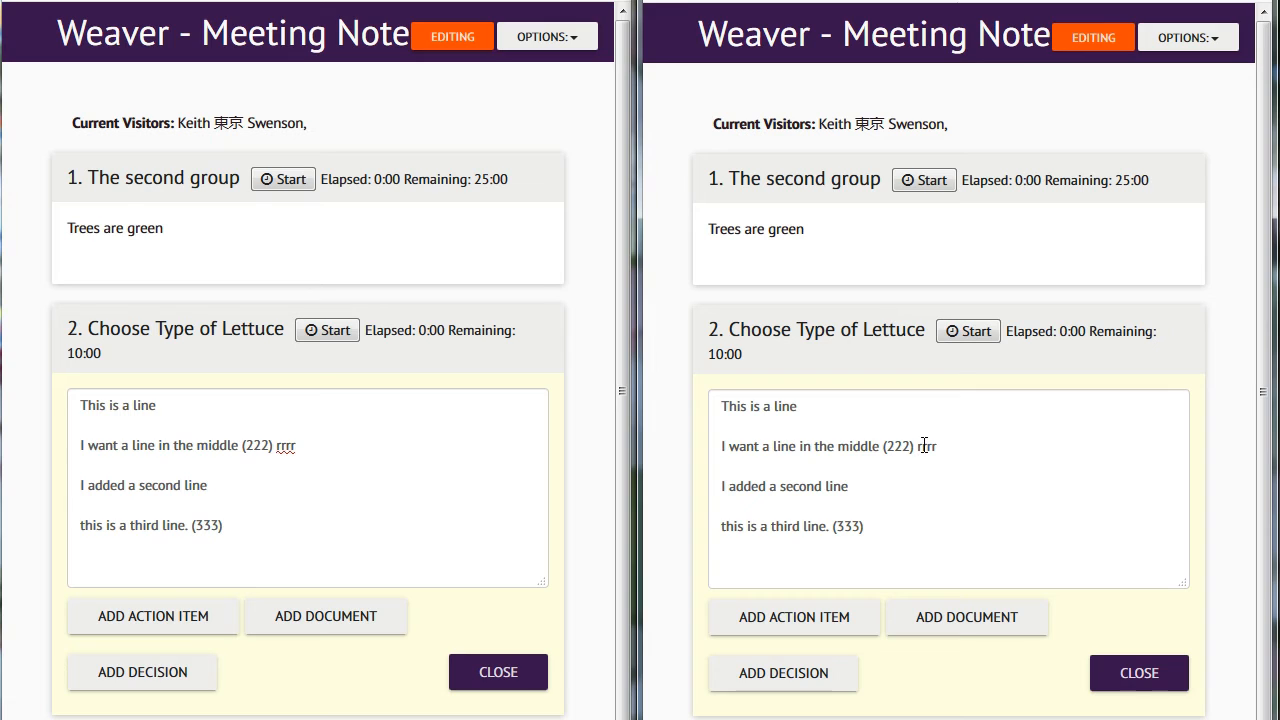
pyautogui.doubleClick(278, 446)
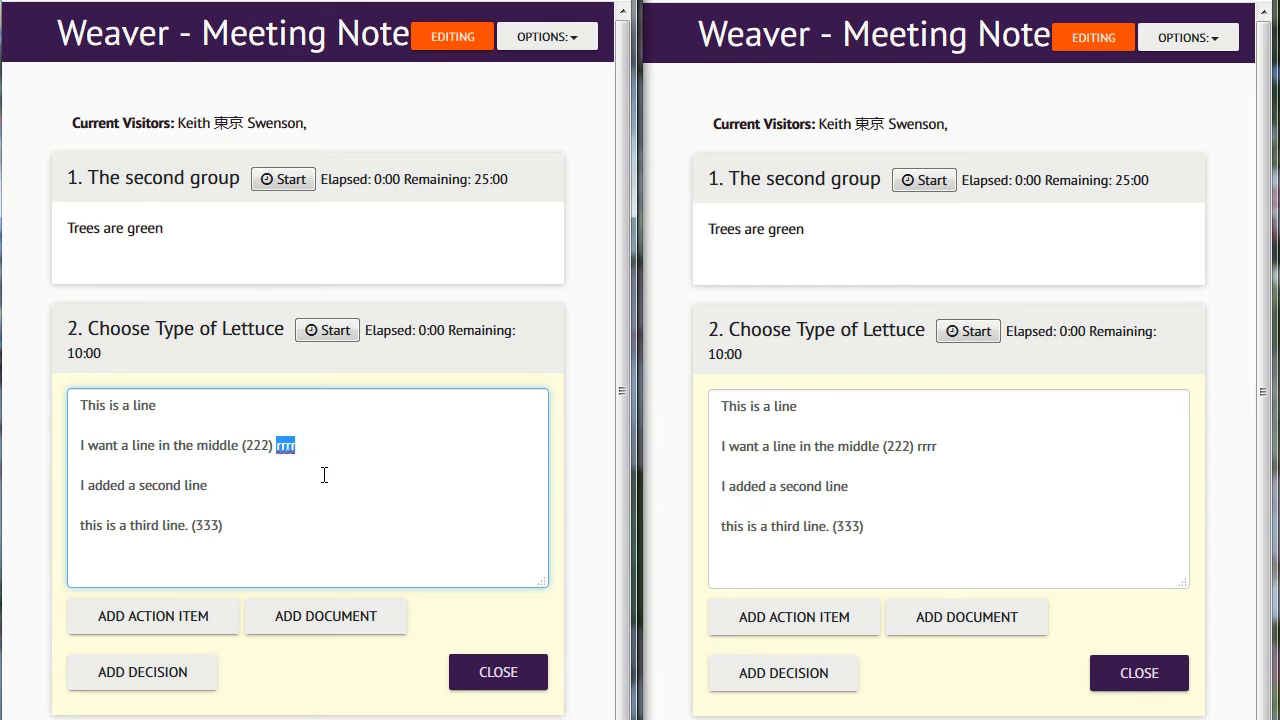
pyautogui.press('BackSpace')
pyautogui.click(785, 233)
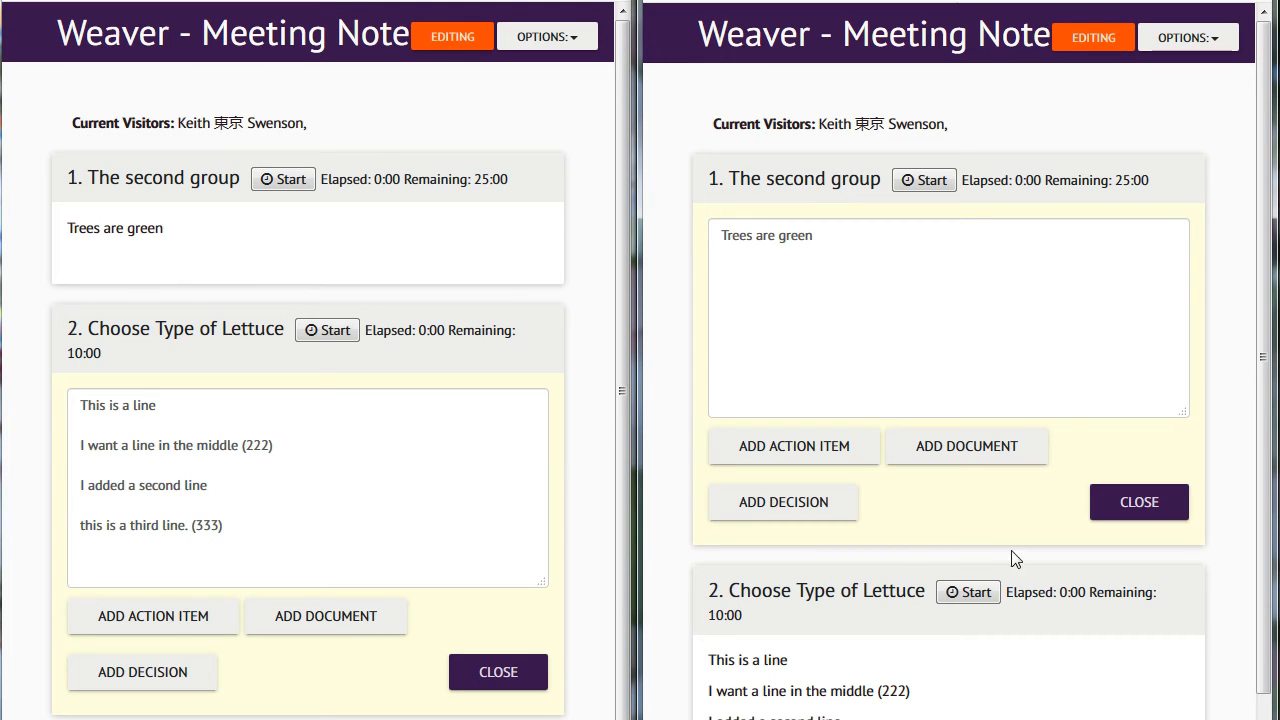
# Step: Reopen the lettuce notes in the second session and replace "line" with "BIG line" in the "I want a line in the middle" text
pyautogui.click(803, 657)
pyautogui.click(937, 451)
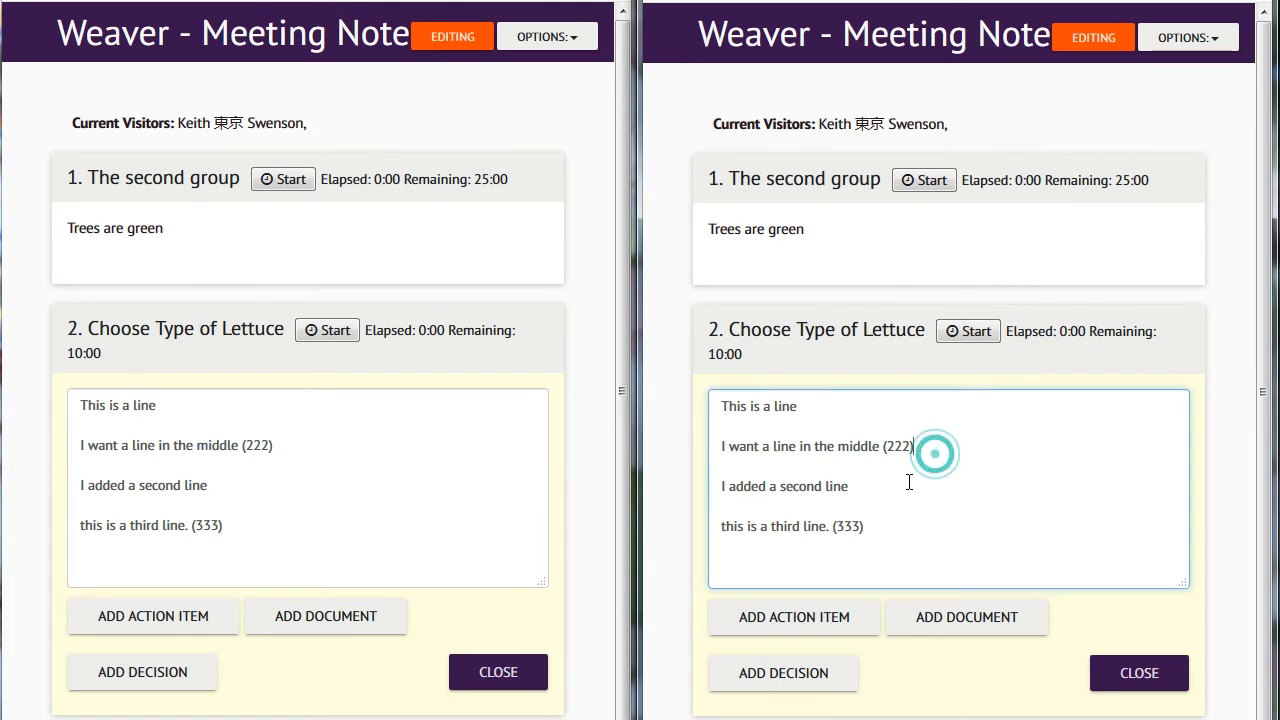
pyautogui.click(785, 446)
pyautogui.doubleClick(785, 446)
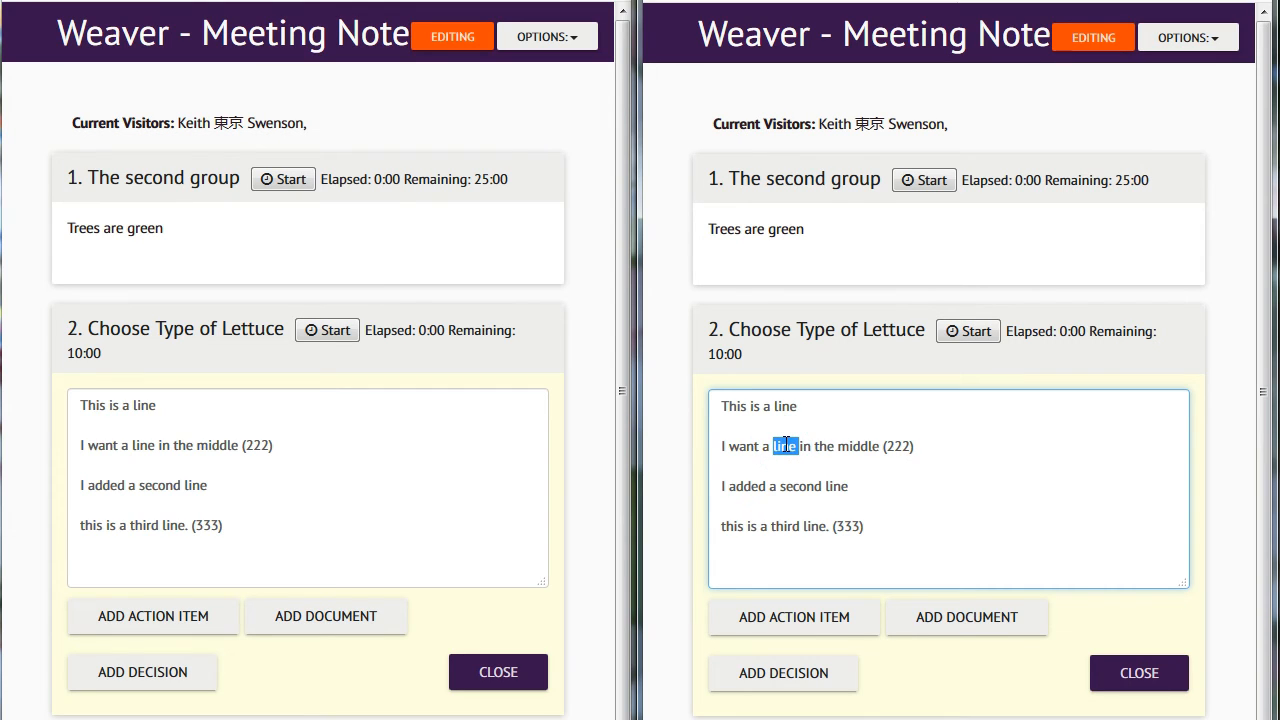
pyautogui.write('BIG')
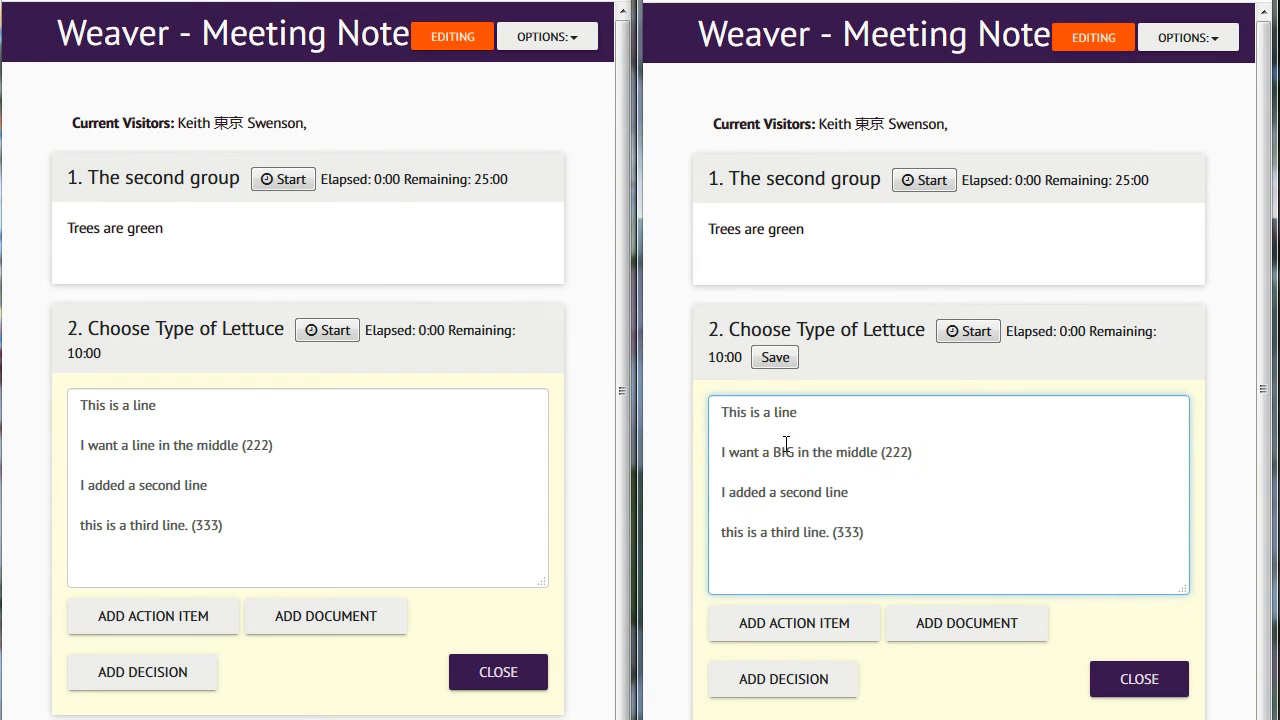
pyautogui.write(' line')
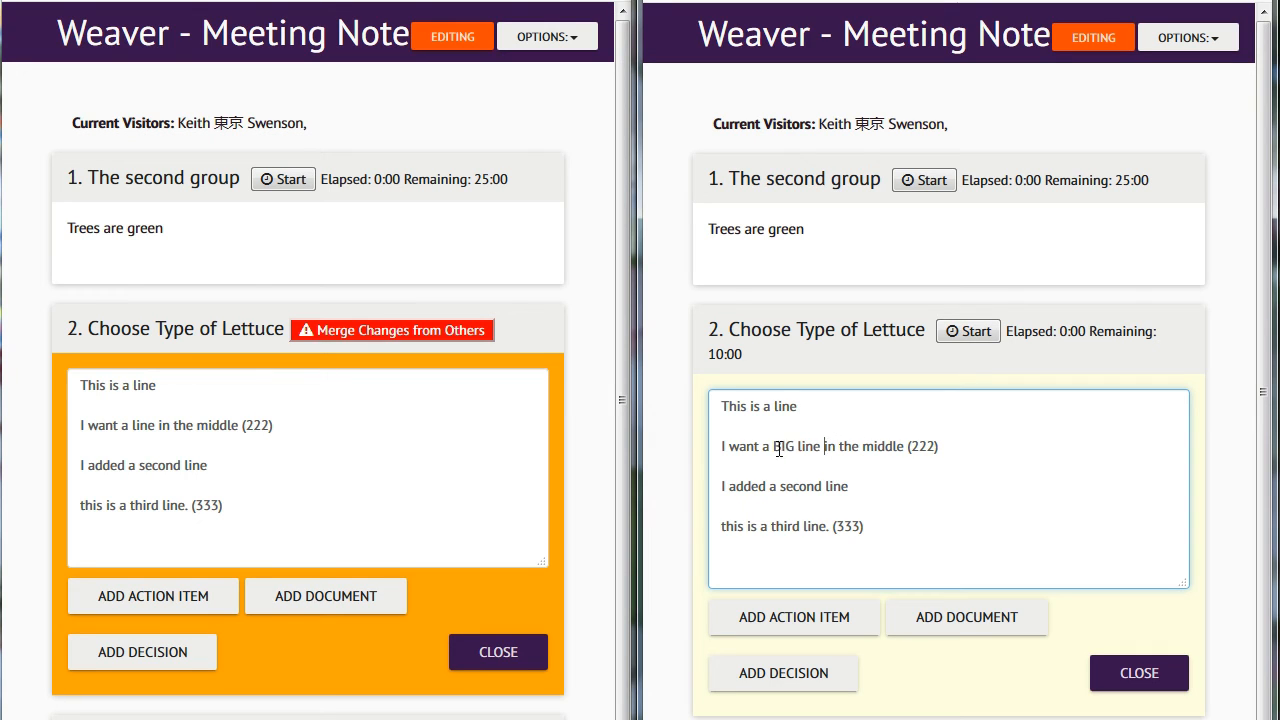
# Step: In the first session's lettuce notes, insert "BIG" before "line" in "I added a second line"
pyautogui.click(184, 465)
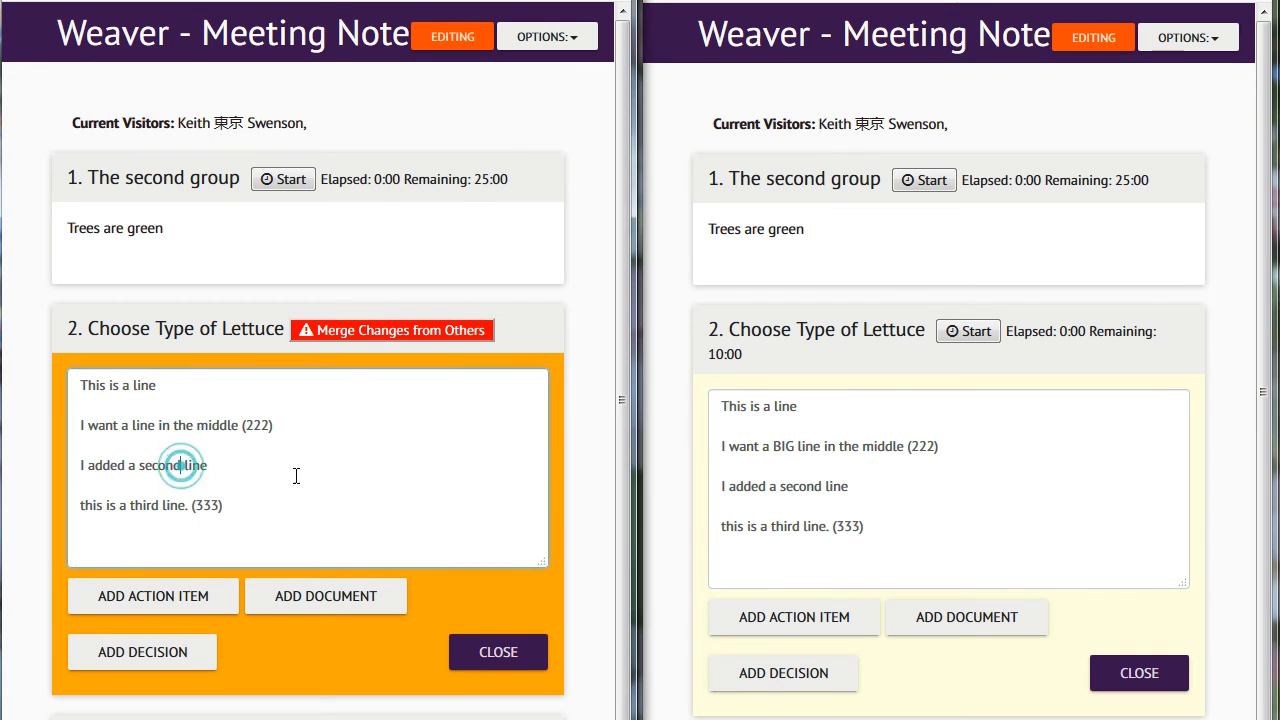
pyautogui.write('BIG')
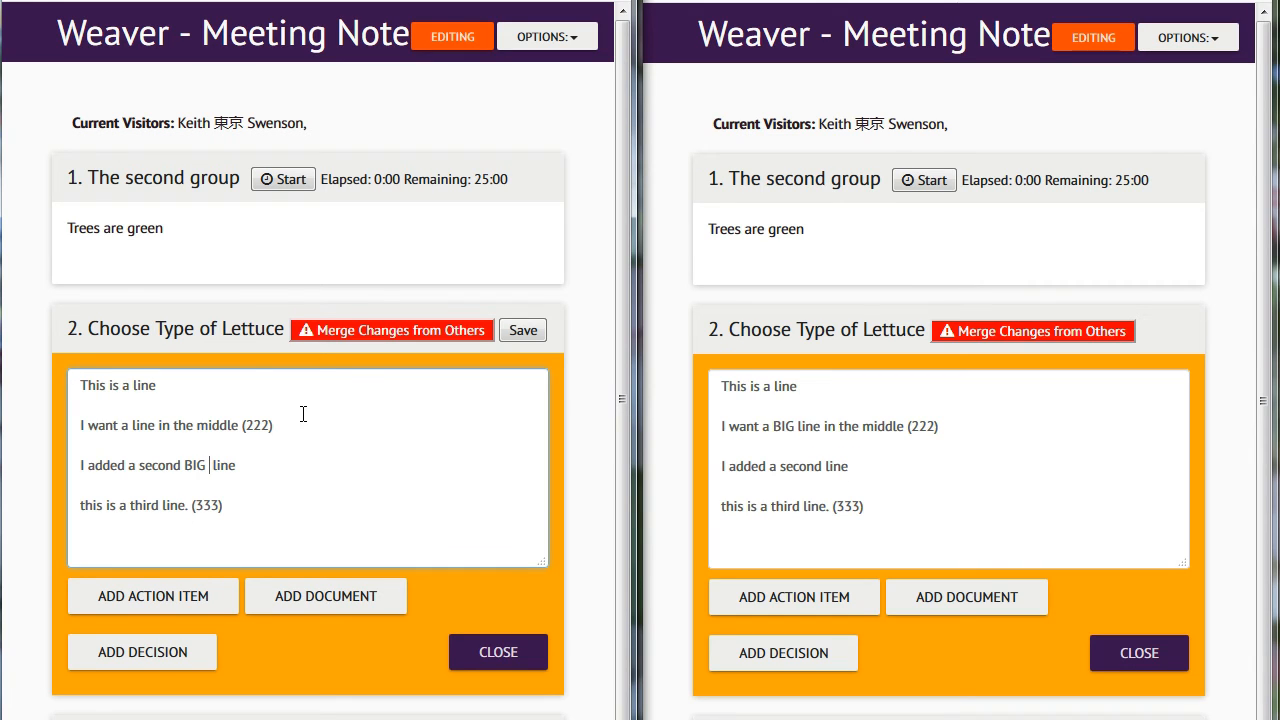
# Step: Close the lettuce notes in both sessions to merge their edits, and reopen them for editing in each session
pyautogui.click(480, 646)
pyautogui.click(1139, 652)
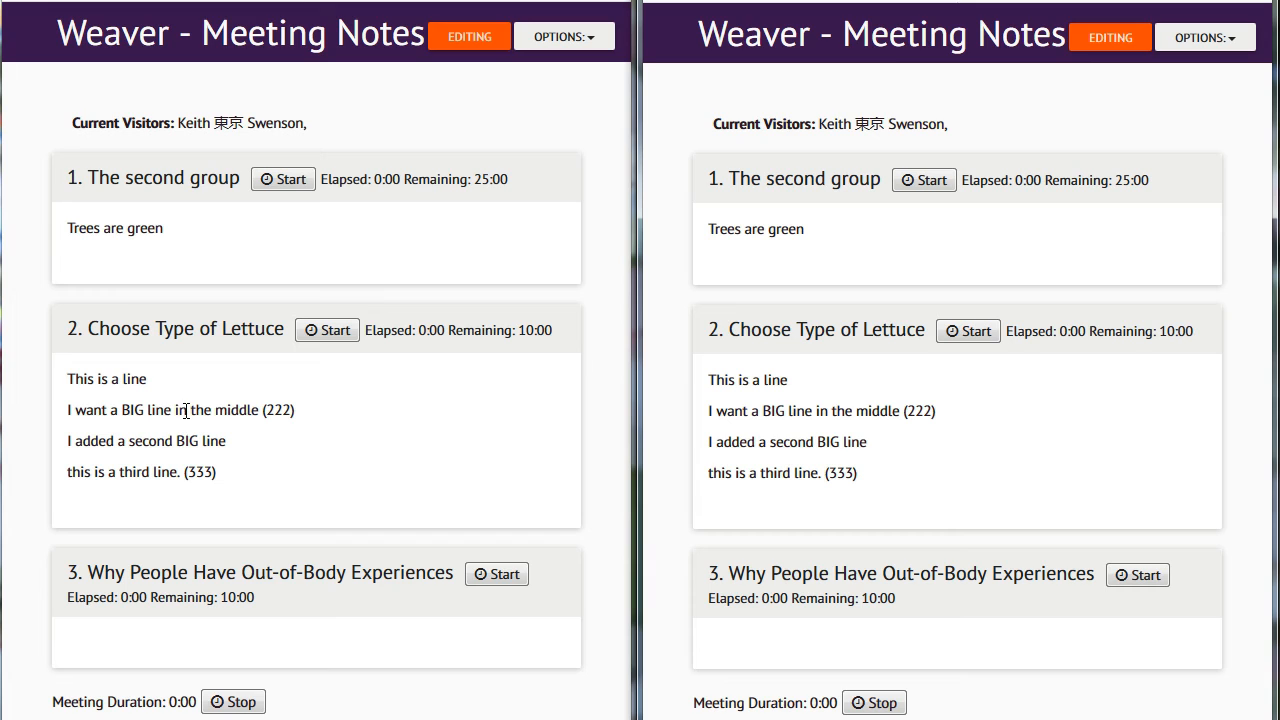
pyautogui.click(130, 410)
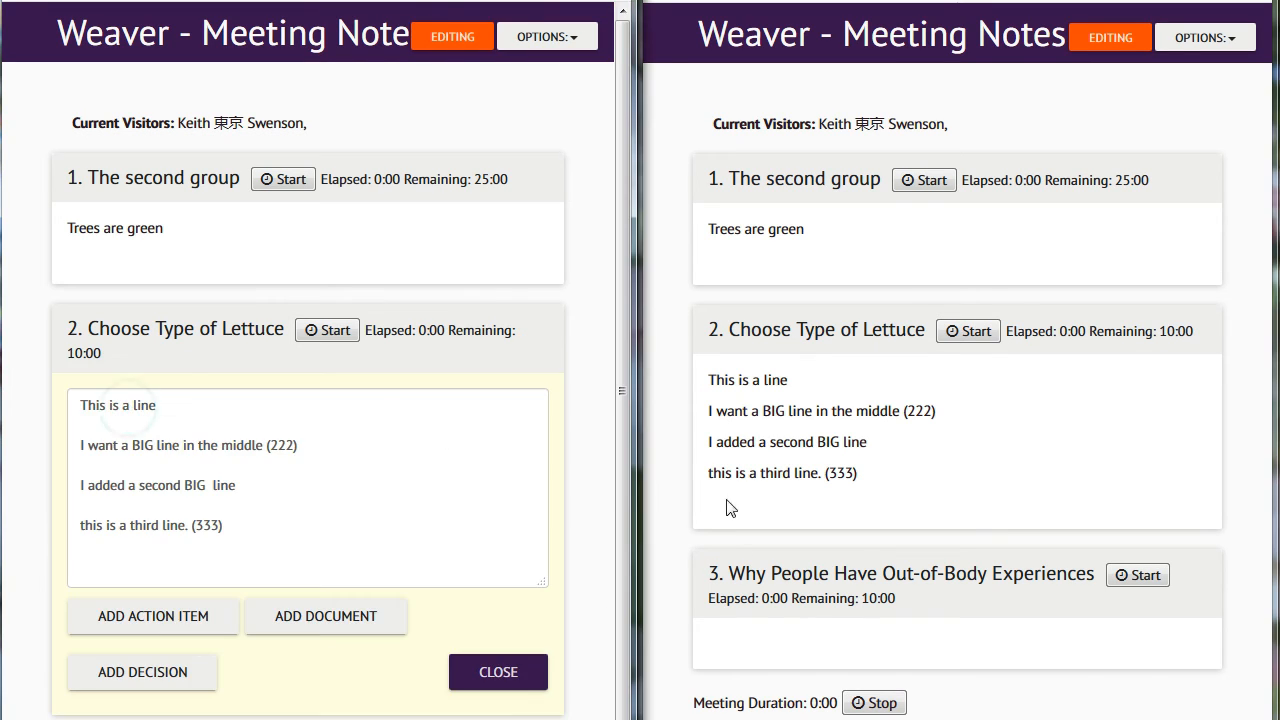
pyautogui.click(779, 441)
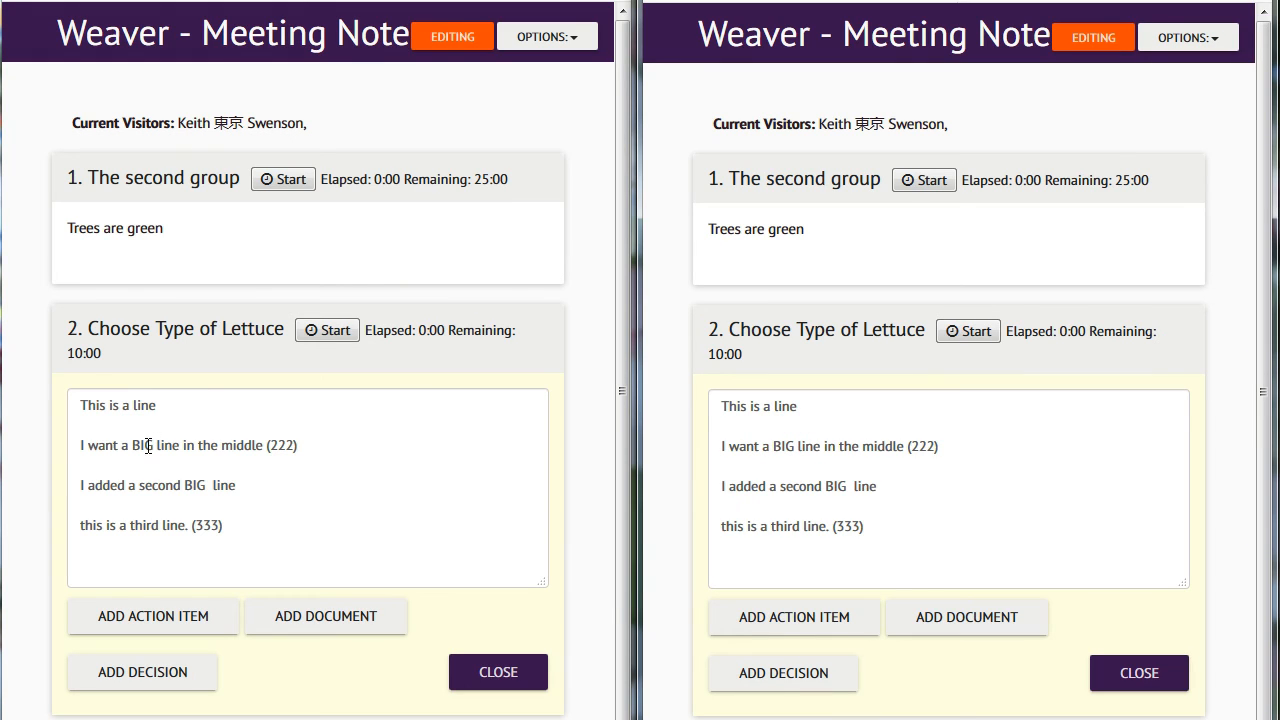
# Step: Replace "BIG" with "long" in the lettuce notes' middle line, first in the first session and identically in the second
pyautogui.moveTo(132, 445); pyautogui.dragTo(153, 445)
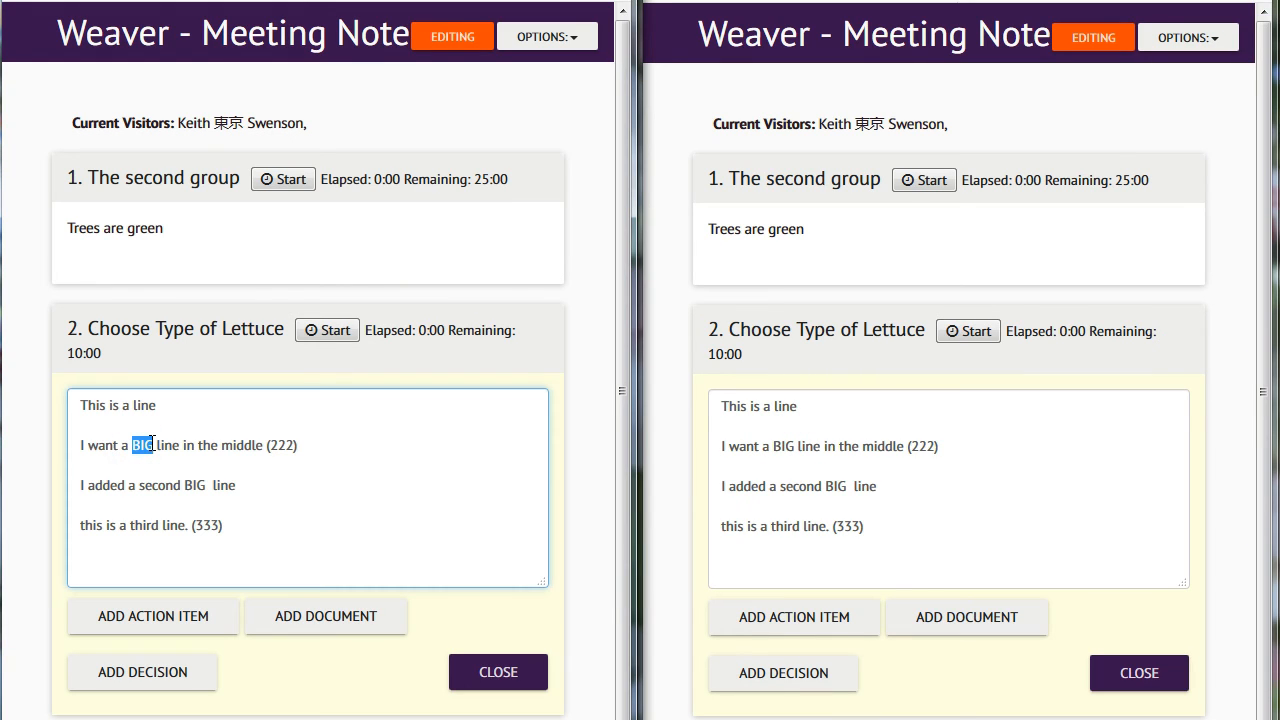
pyautogui.write('long')
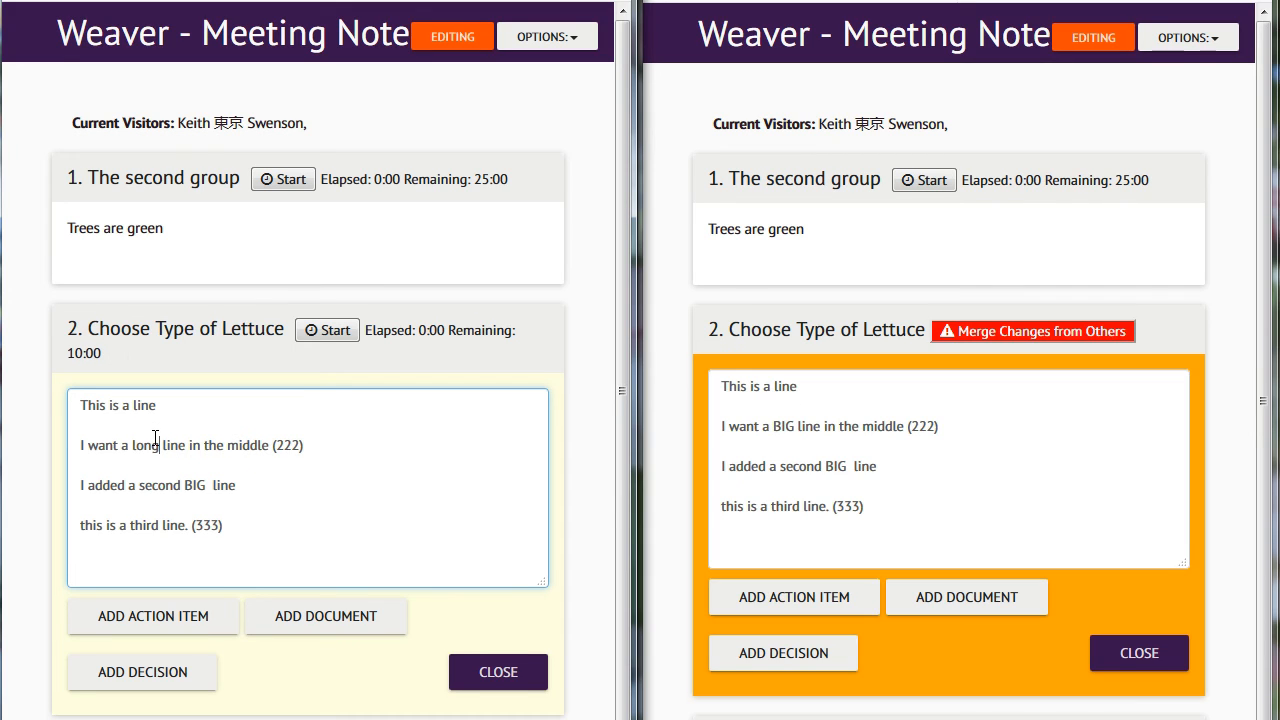
pyautogui.click(777, 421)
pyautogui.doubleClick(777, 421)
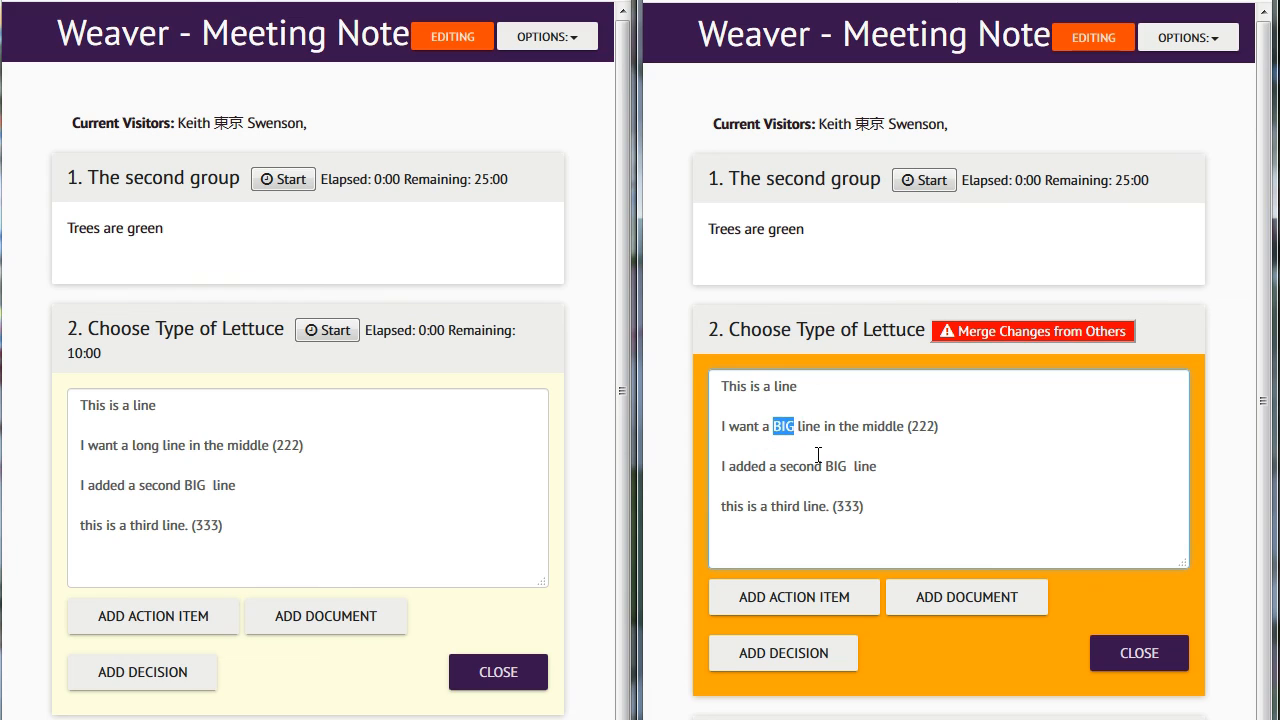
pyautogui.write('long')
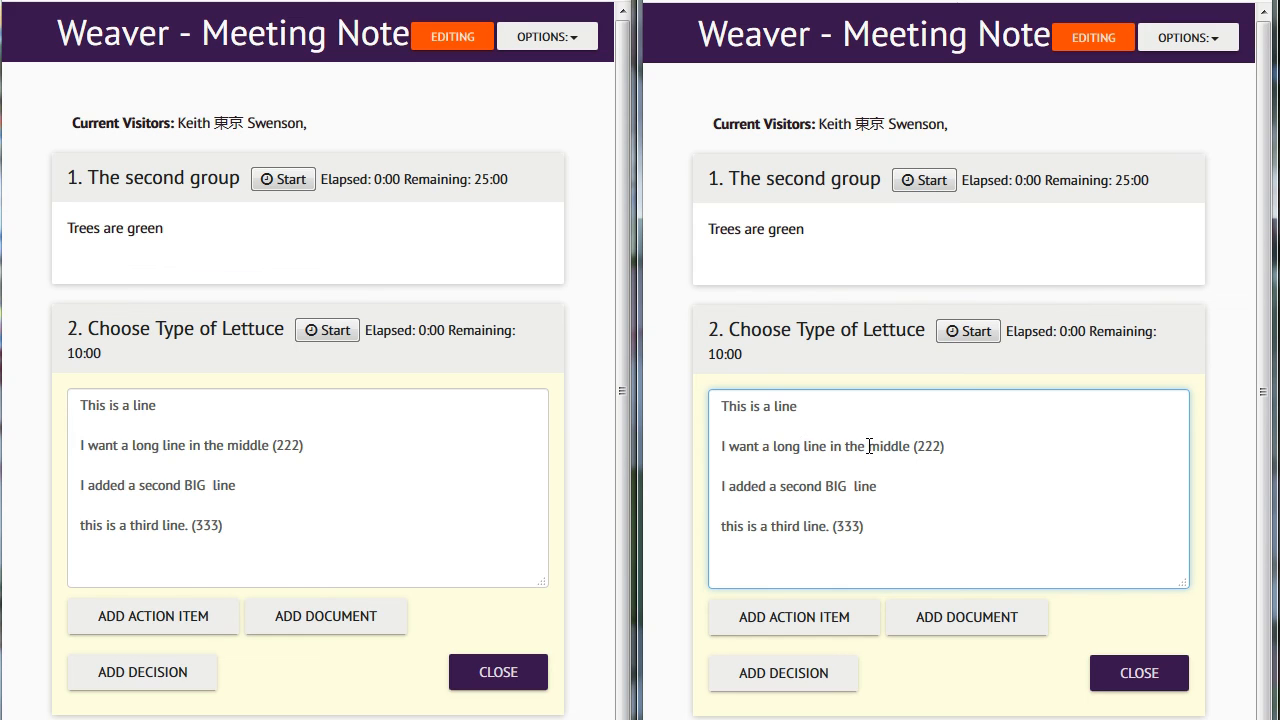
# Step: Start the Choose Type of Lettuce timer and append "eeee" to the "I added a second BIG line" text in the first session
pyautogui.click(328, 332)
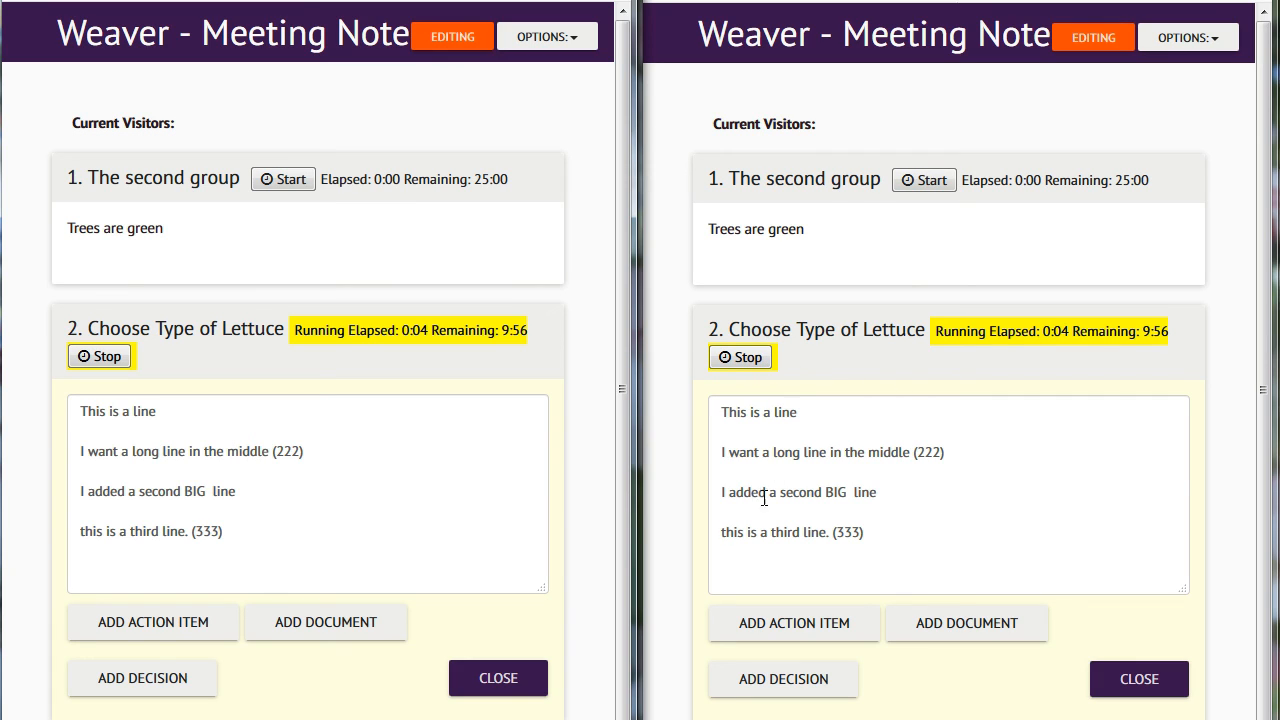
pyautogui.click(249, 492)
pyautogui.write('eeee')
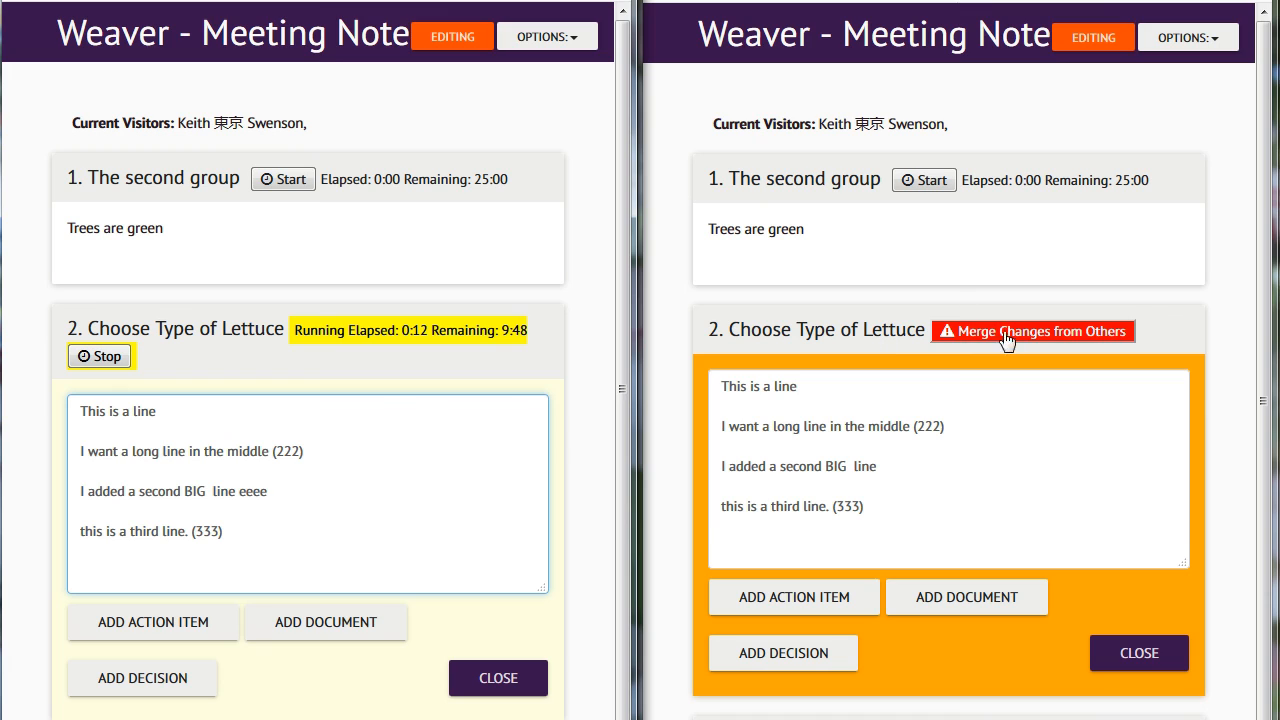
# Step: Merge the first session's changes into the second session's lettuce notes and reopen those notes for editing
pyautogui.click(963, 336)
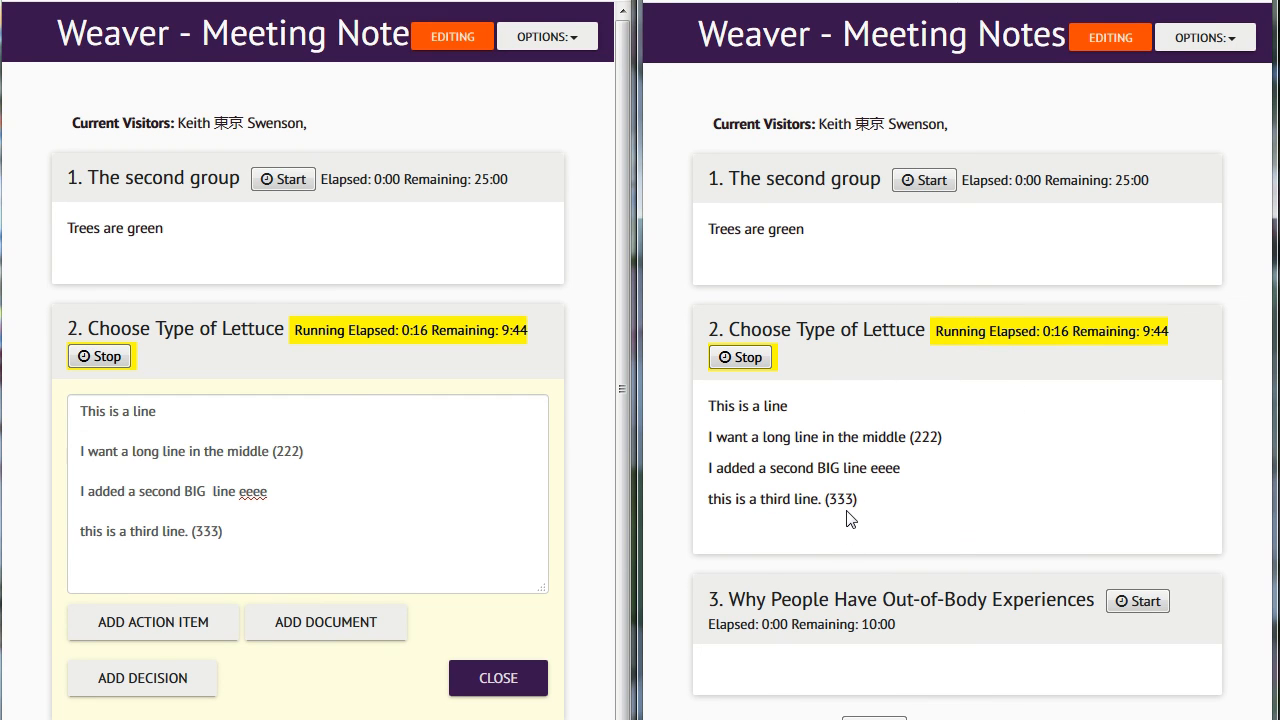
pyautogui.click(886, 466)
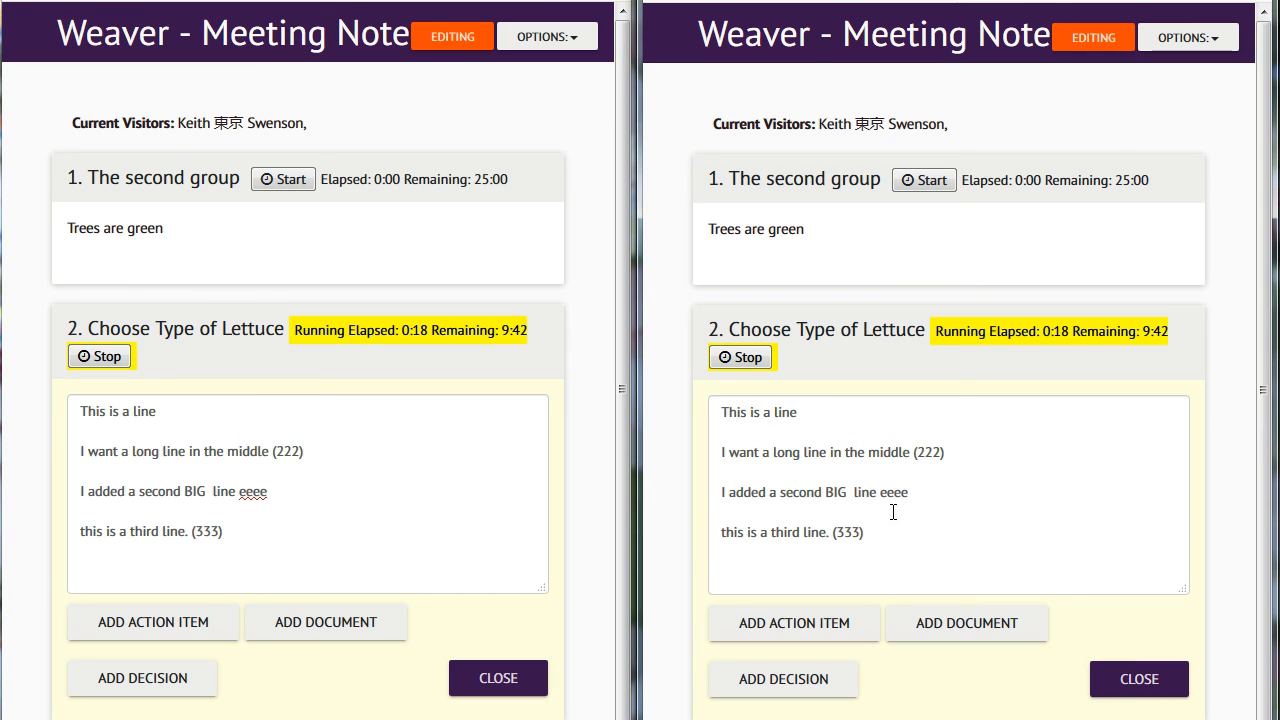